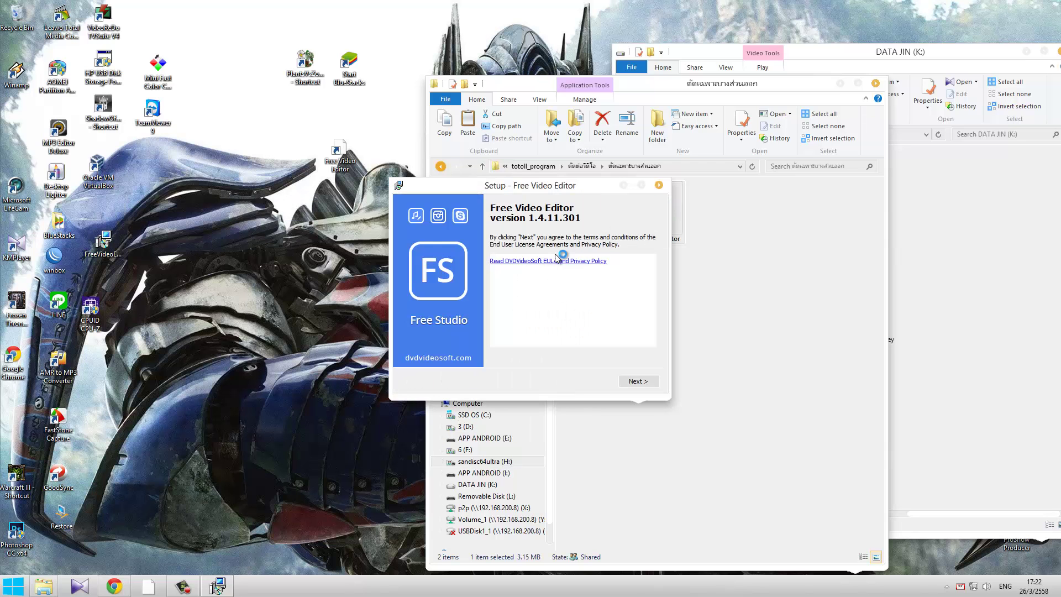
Step: Start installing Free Video Editor into C:\Program Files (x86)\DVDVideoSoft, denying the installer's outbound traffic with the action remembered
click(637, 381)
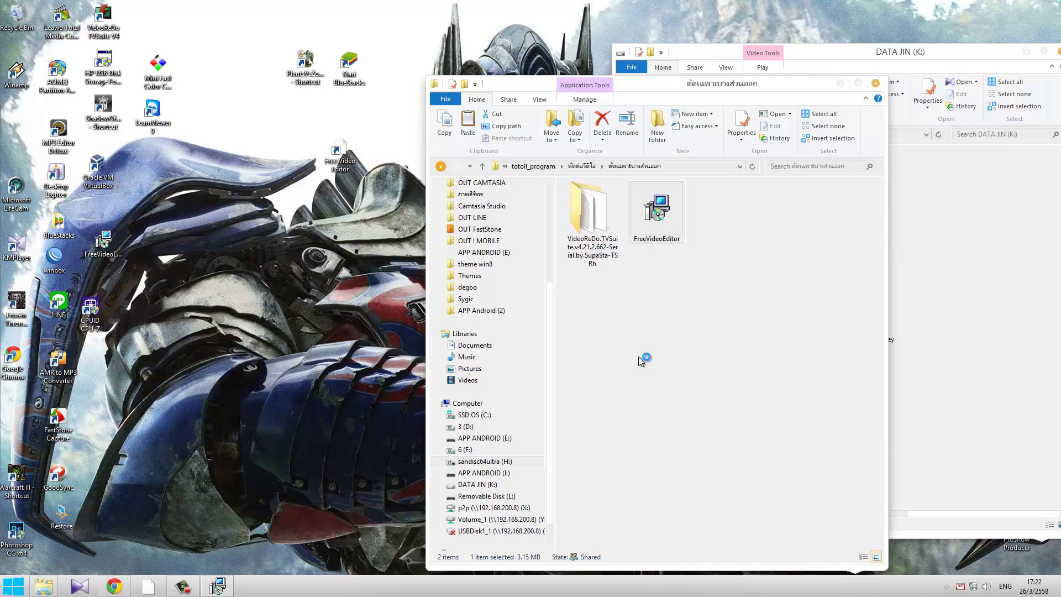
click(340, 390)
click(469, 368)
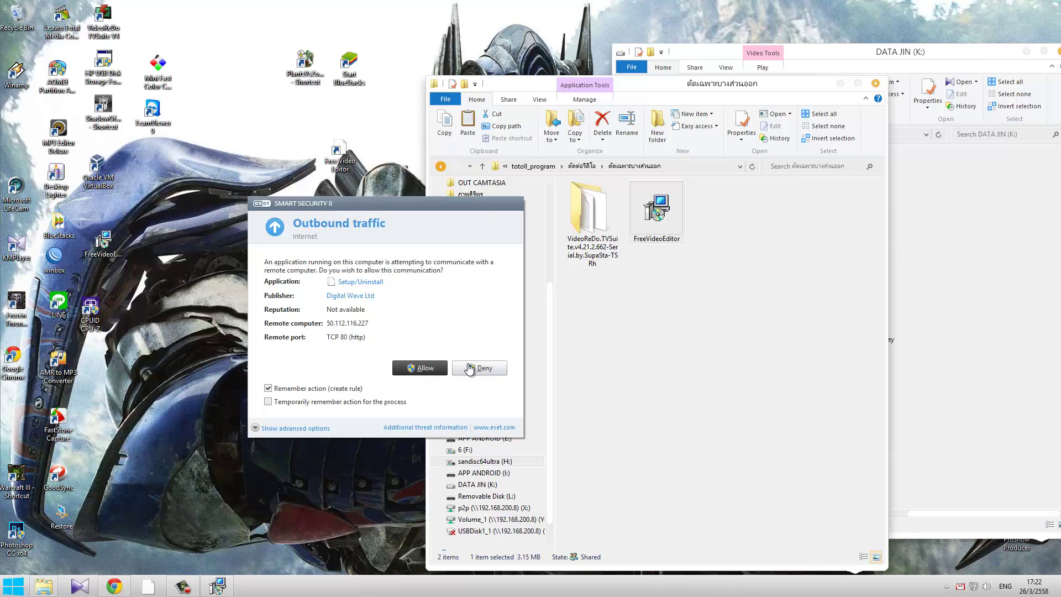
click(634, 385)
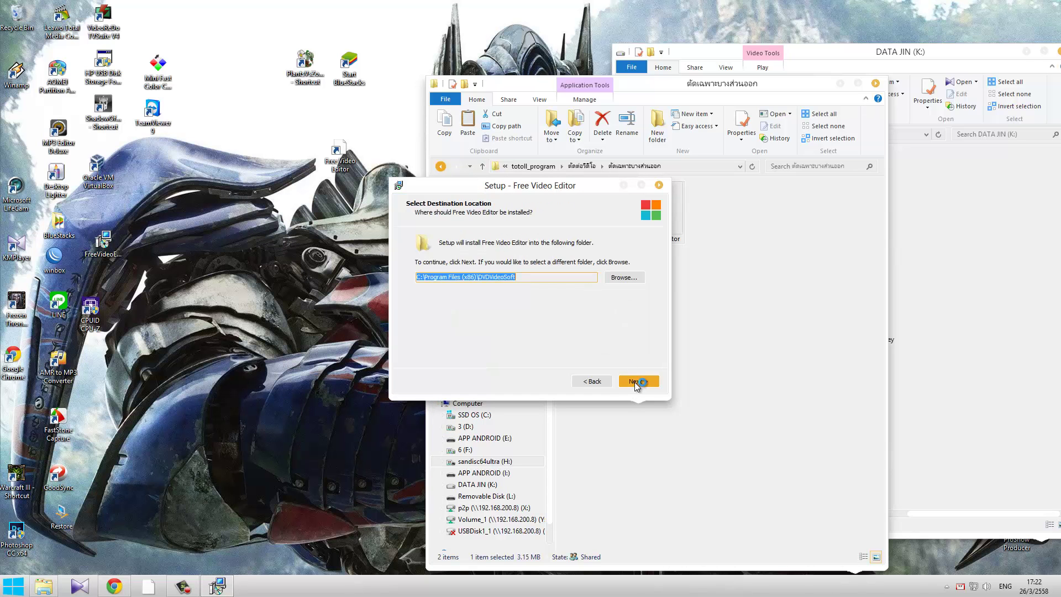
click(651, 381)
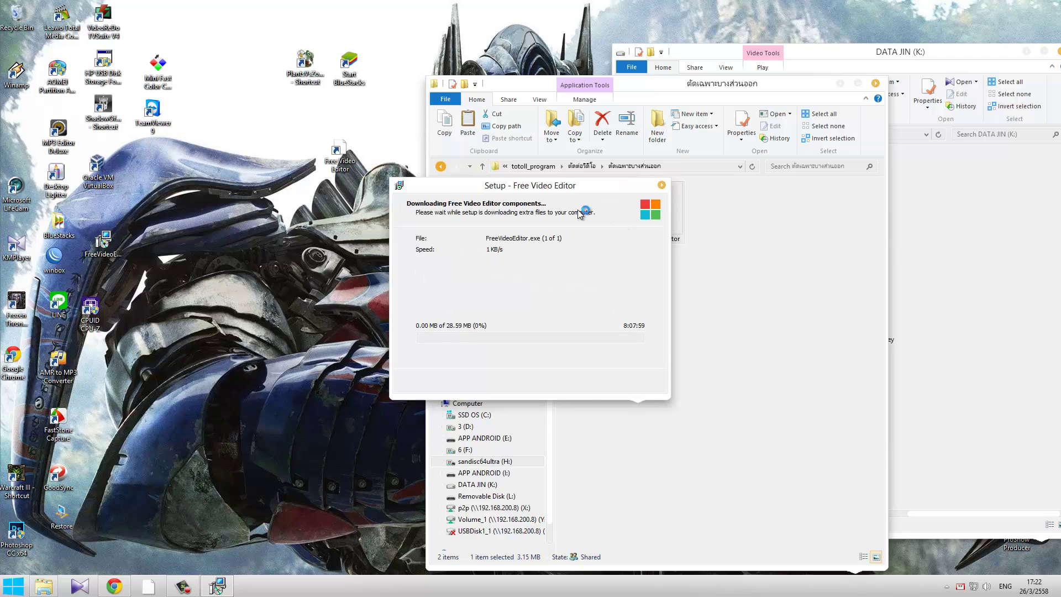
Step: Let the installation complete and finish the Free Video Editor setup with launching the program enabled
drag(500, 186, 267, 93)
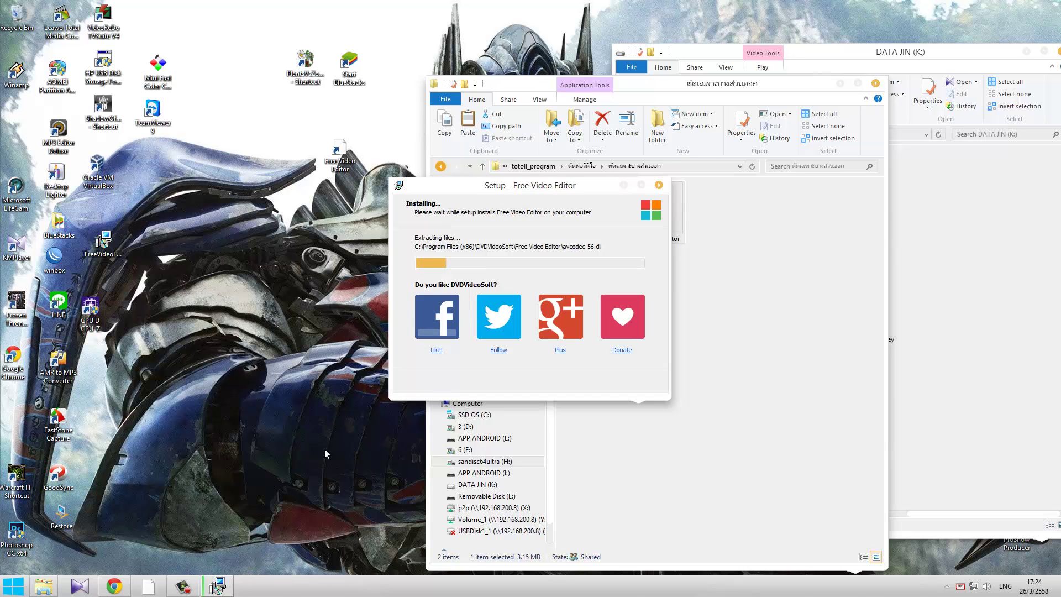
mouse_move(184, 592)
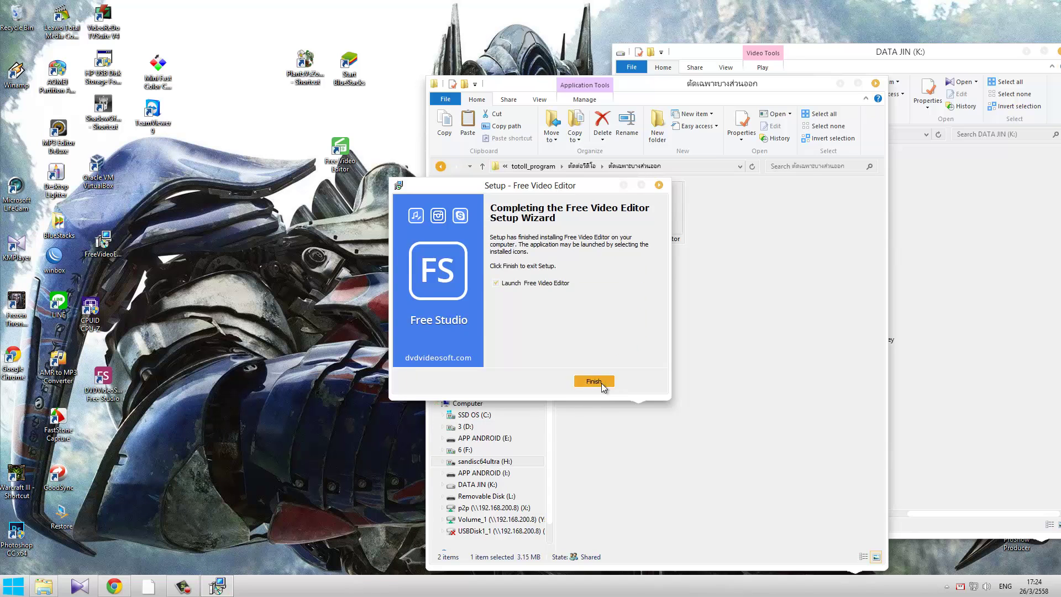
click(594, 382)
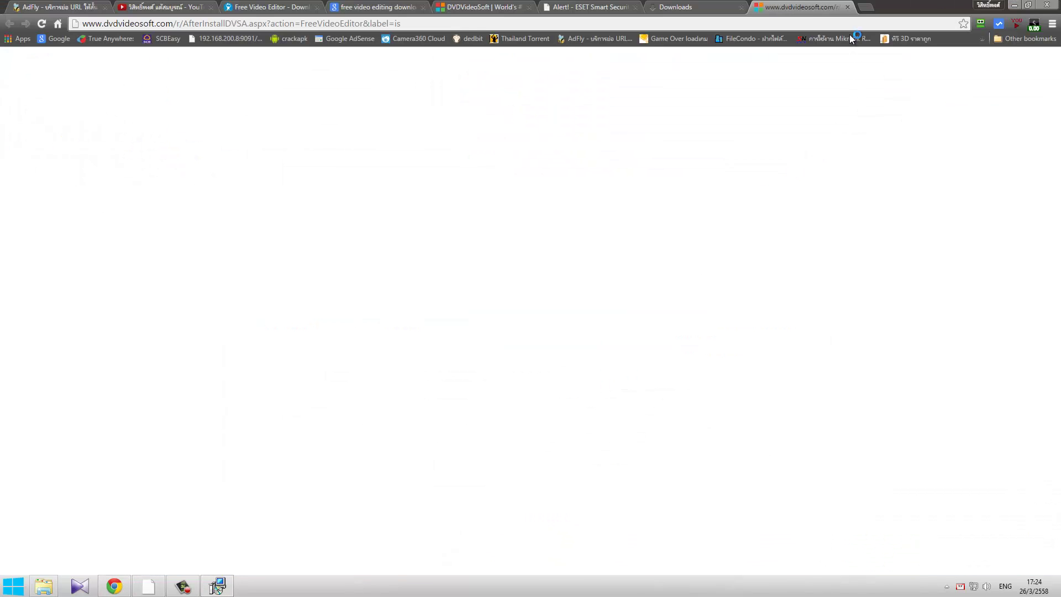
Step: Close the DVDVideoSoft after-install page and the Downloads page, and minimize the browser
click(848, 7)
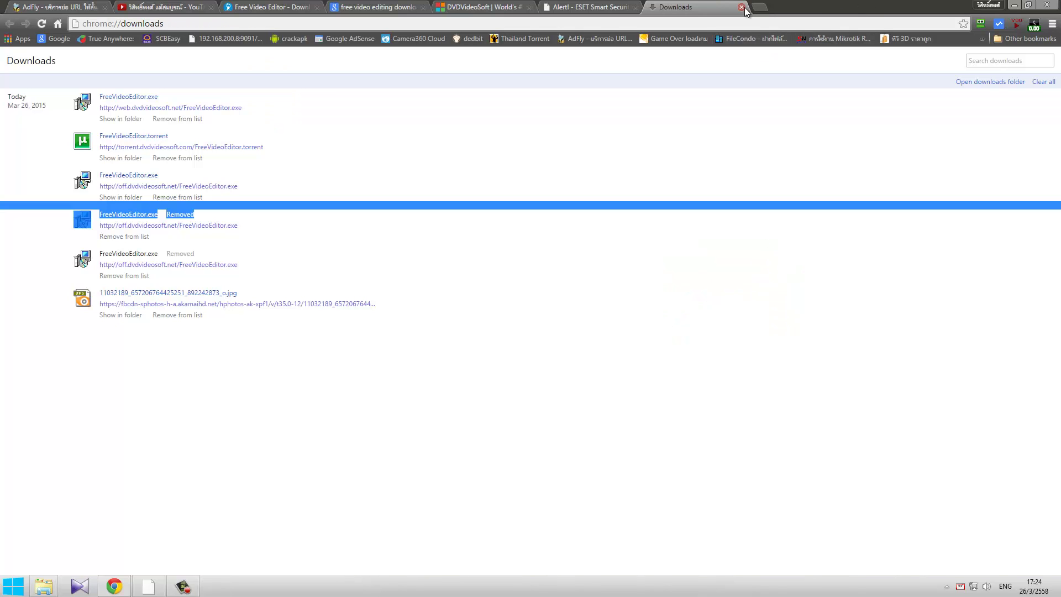
click(741, 7)
click(1015, 6)
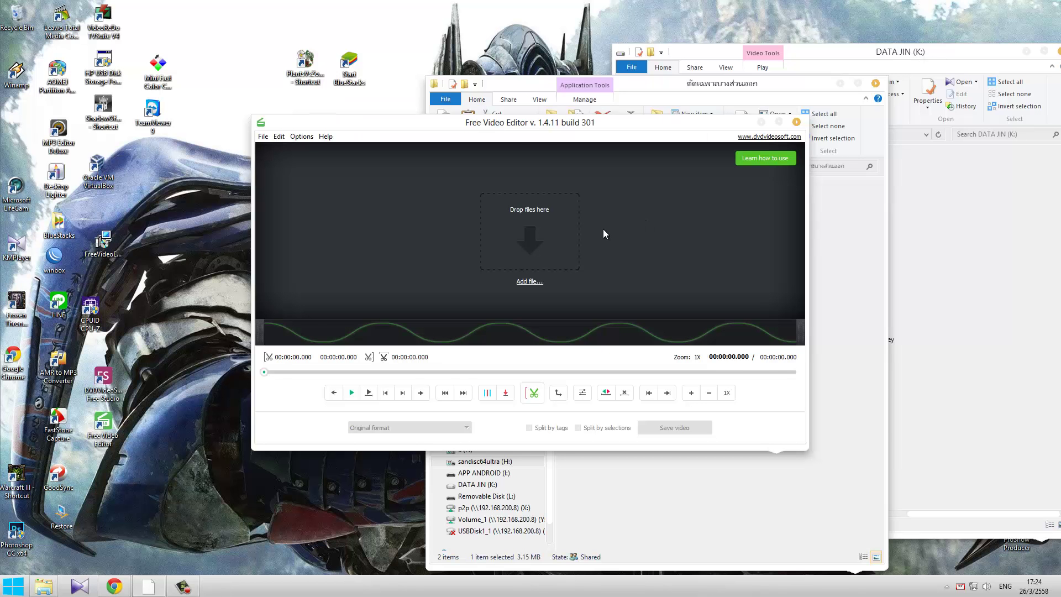
Step: Move the editor window off the desktop shortcuts and place the DVDVideoSoft Free Studio shortcut on an empty desktop area
drag(498, 122, 473, 68)
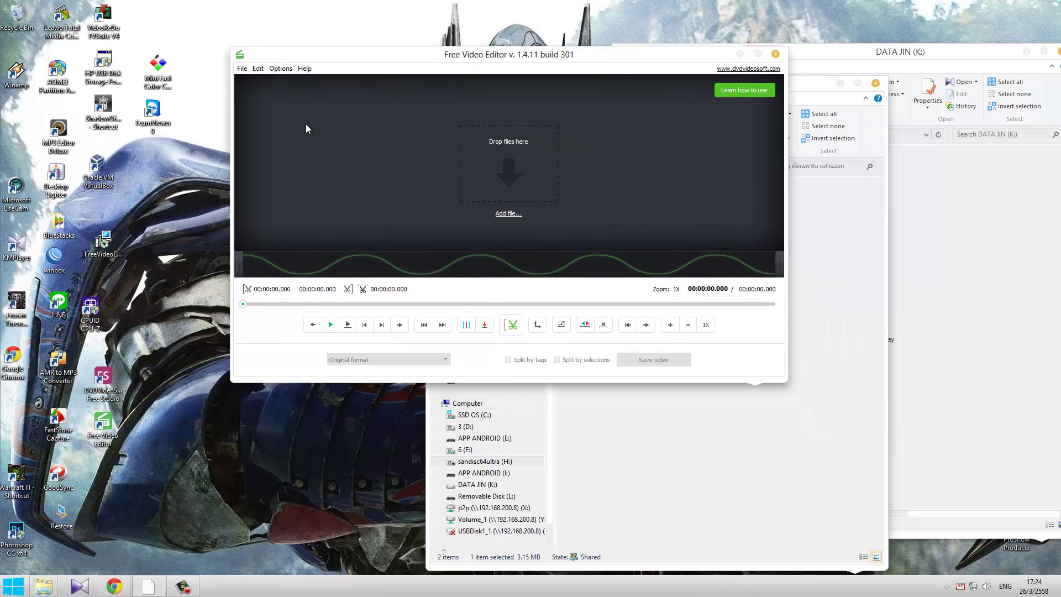
drag(499, 65, 727, 210)
click(93, 434)
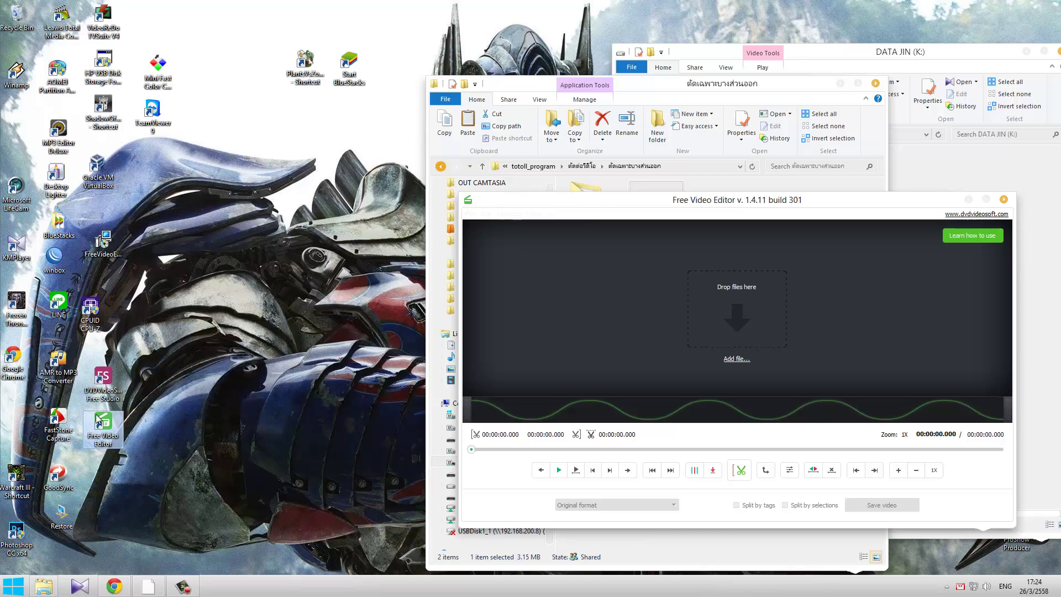
drag(103, 386, 200, 267)
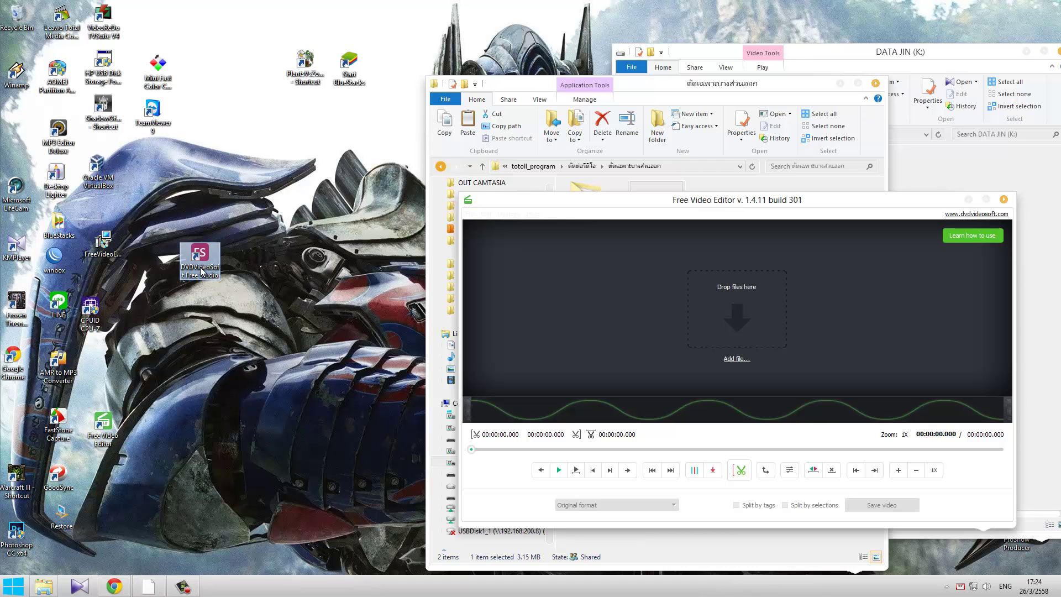
Step: Open the file location of the DVDVideoSoft Free Studio shortcut's target and go up to the Common Files folder
right_click(202, 271)
click(237, 563)
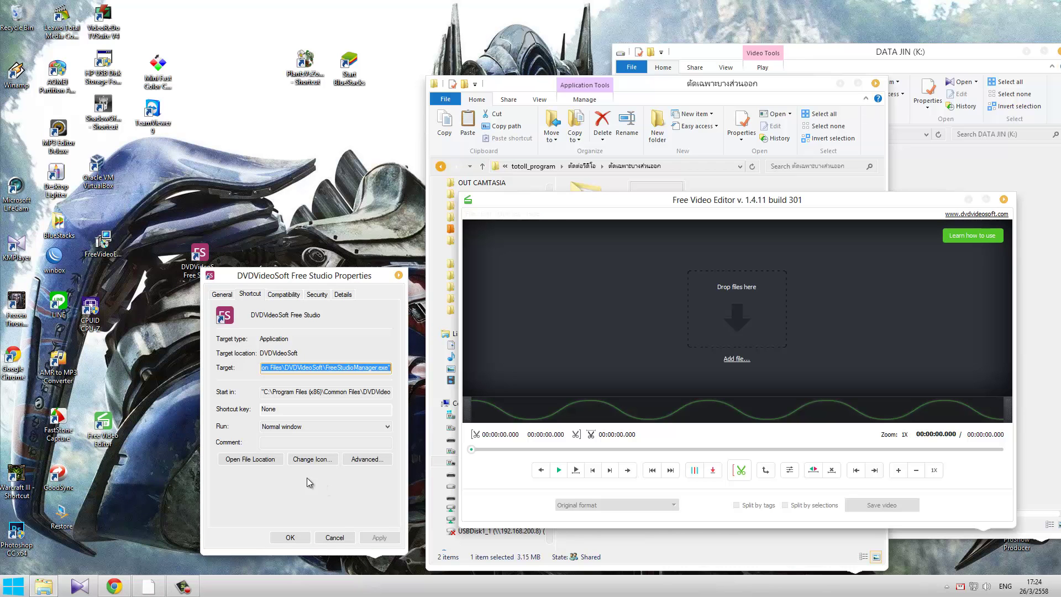
click(255, 460)
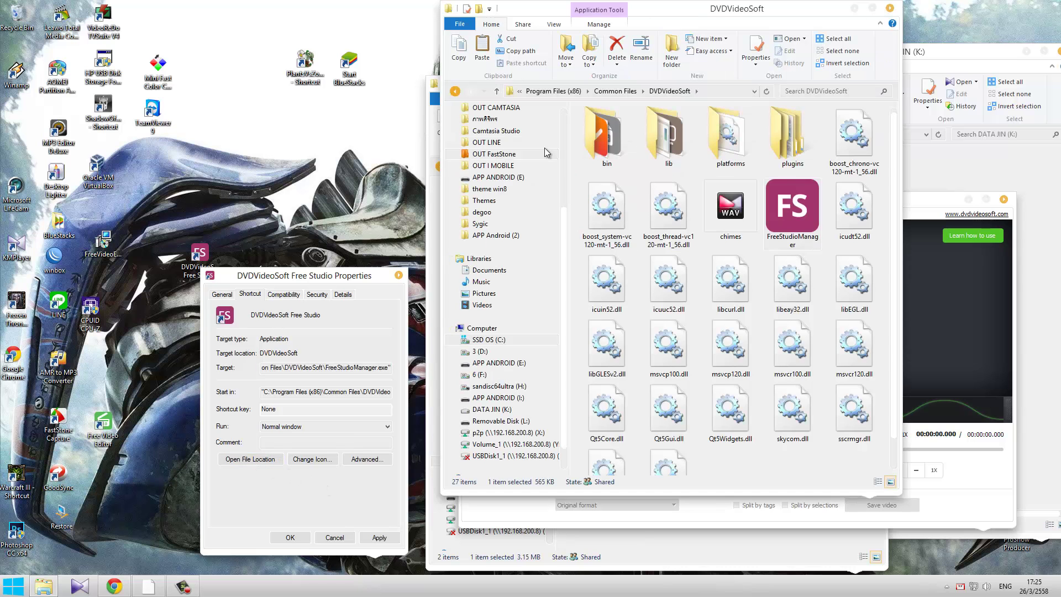
click(496, 91)
click(623, 226)
drag(683, 7, 590, 8)
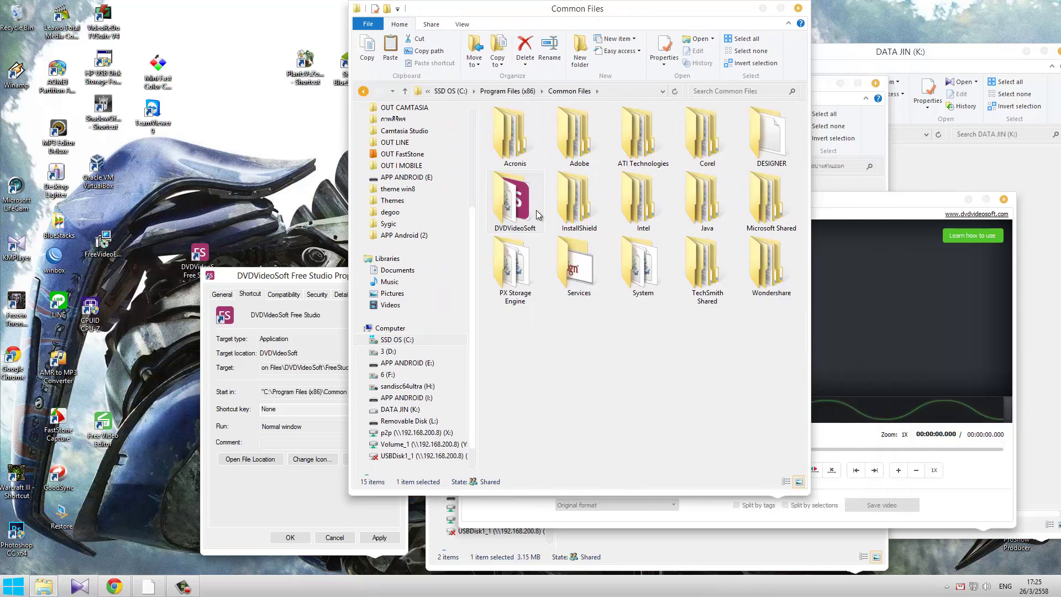
Step: Check the size and contents of the DVDVideoSoft folder in Common Files
right_click(517, 203)
click(558, 562)
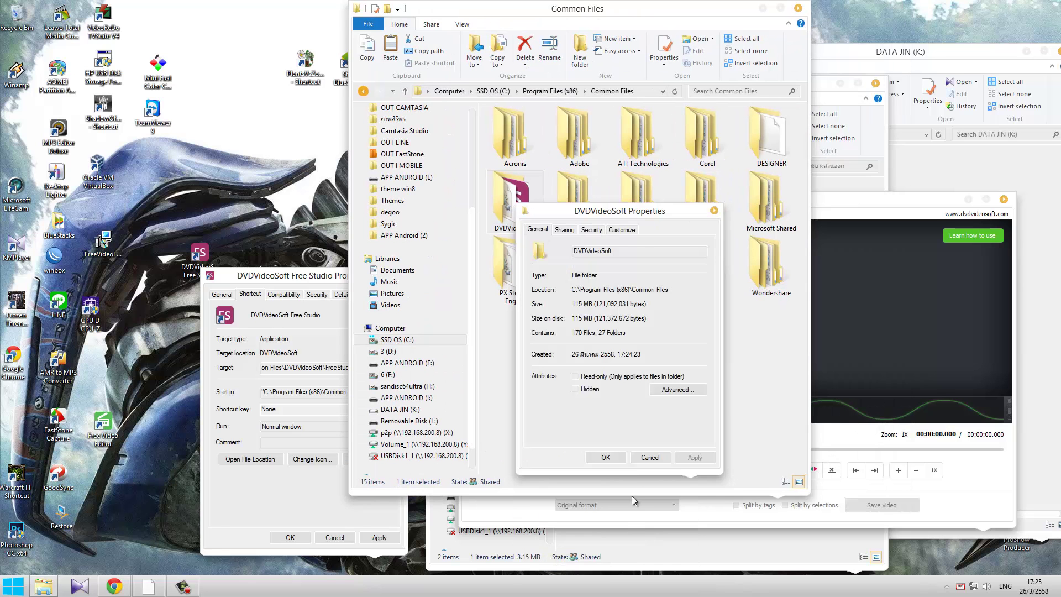
click(651, 458)
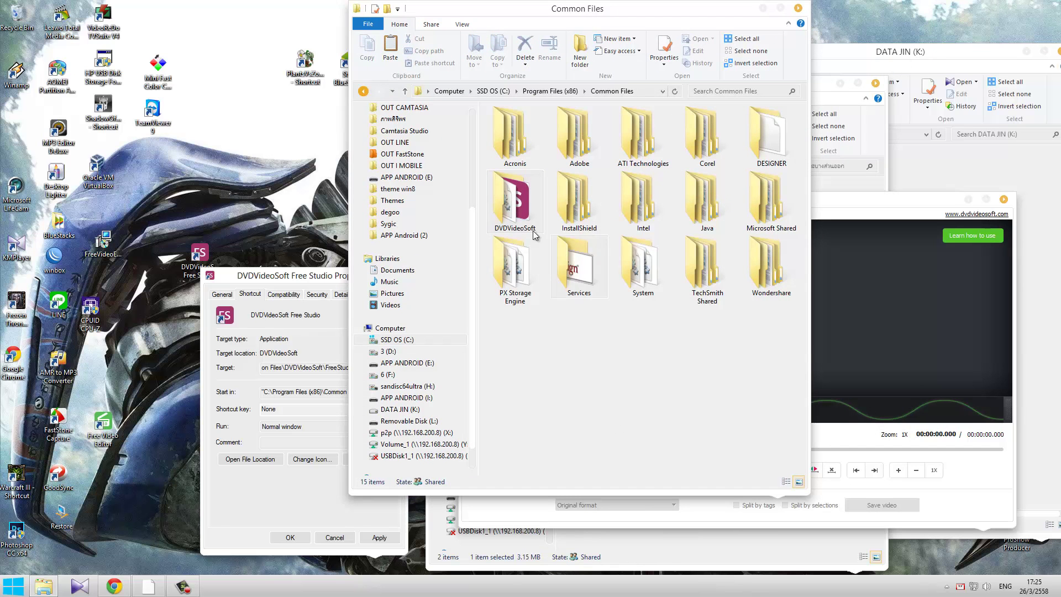
Step: Delete the DVDVideoSoft folder from Common Files with administrator permission, and close the shortcut properties and the folder window
click(523, 50)
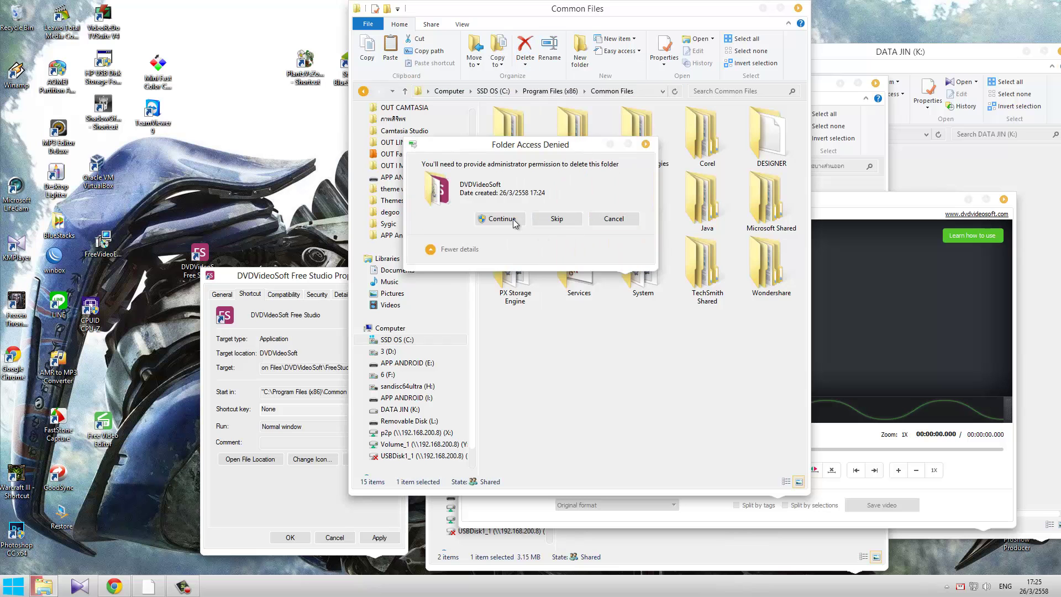
click(435, 218)
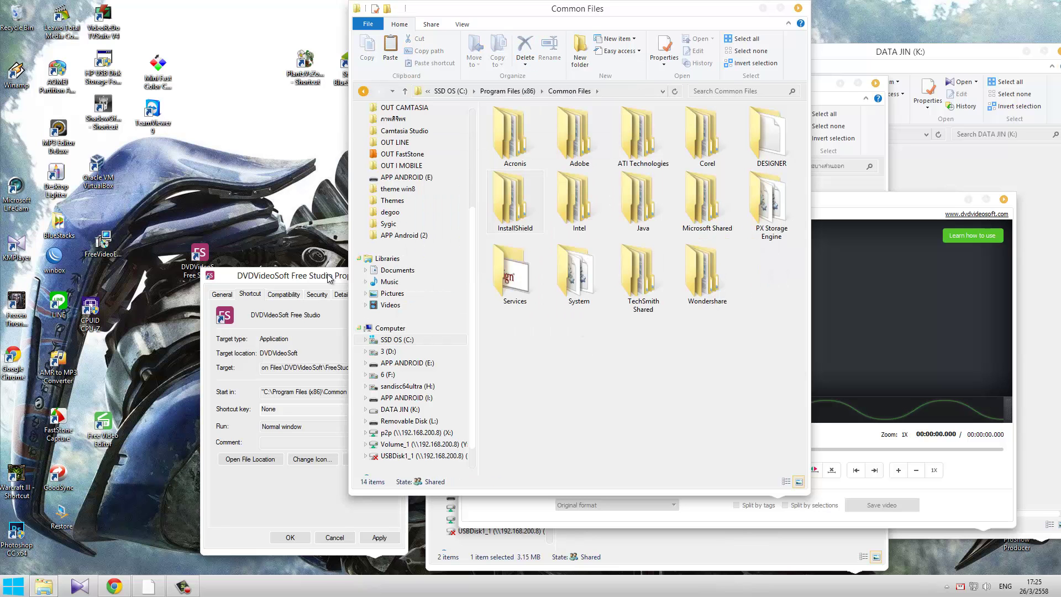
click(403, 277)
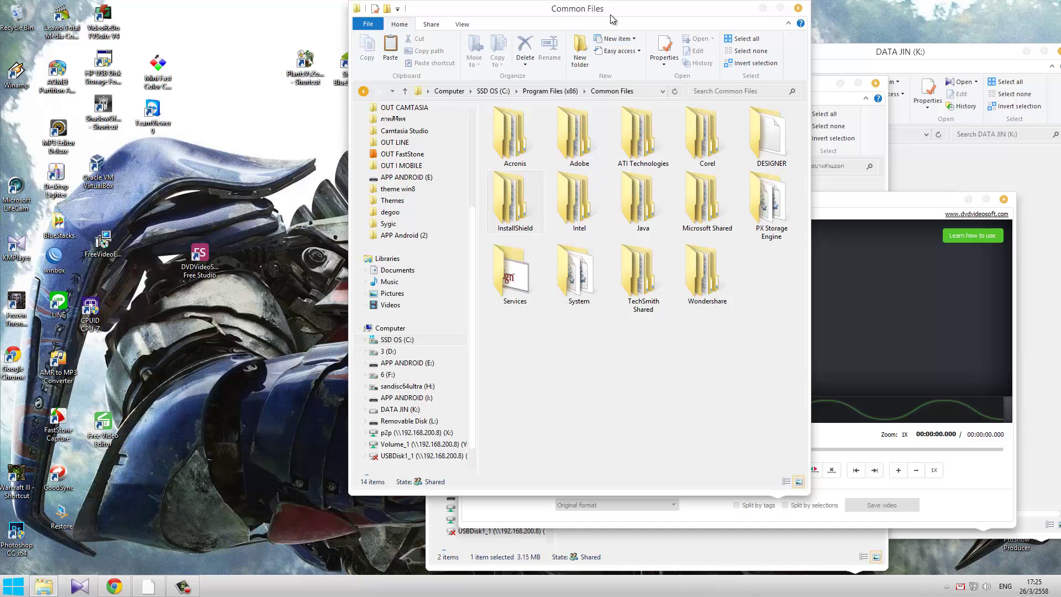
drag(497, 8, 293, 93)
click(594, 93)
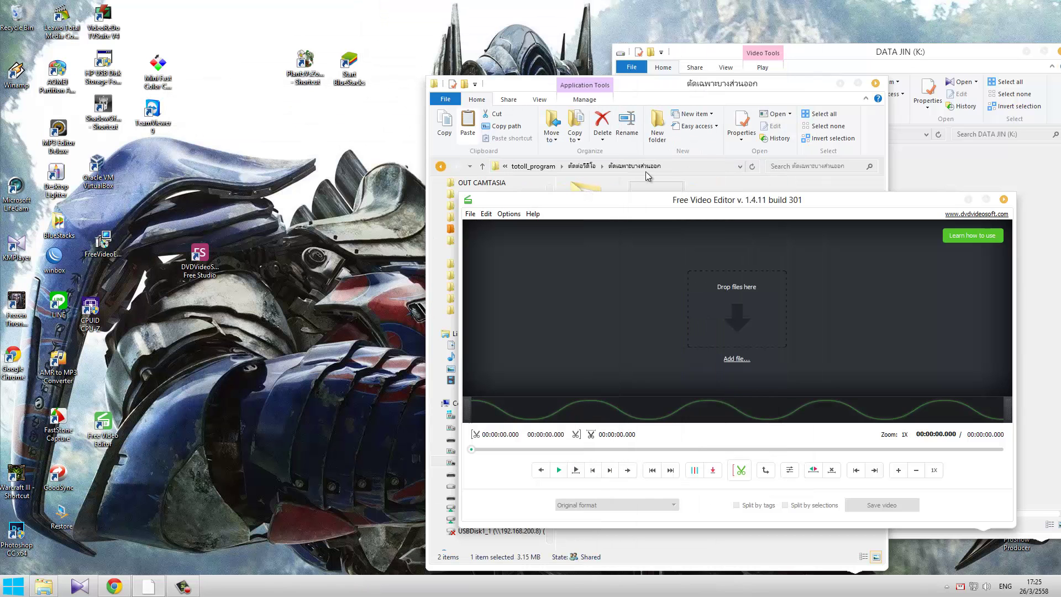
Step: Close Free Video Editor and delete the DVDVideoSoft Free Studio shortcut from the desktop
drag(665, 203, 456, 129)
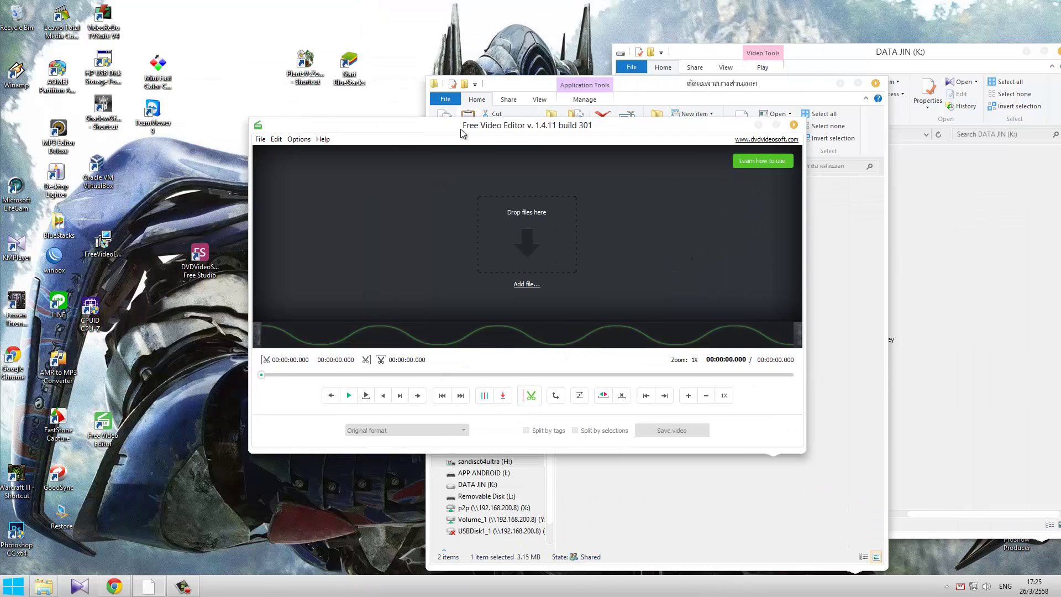
click(794, 124)
click(201, 263)
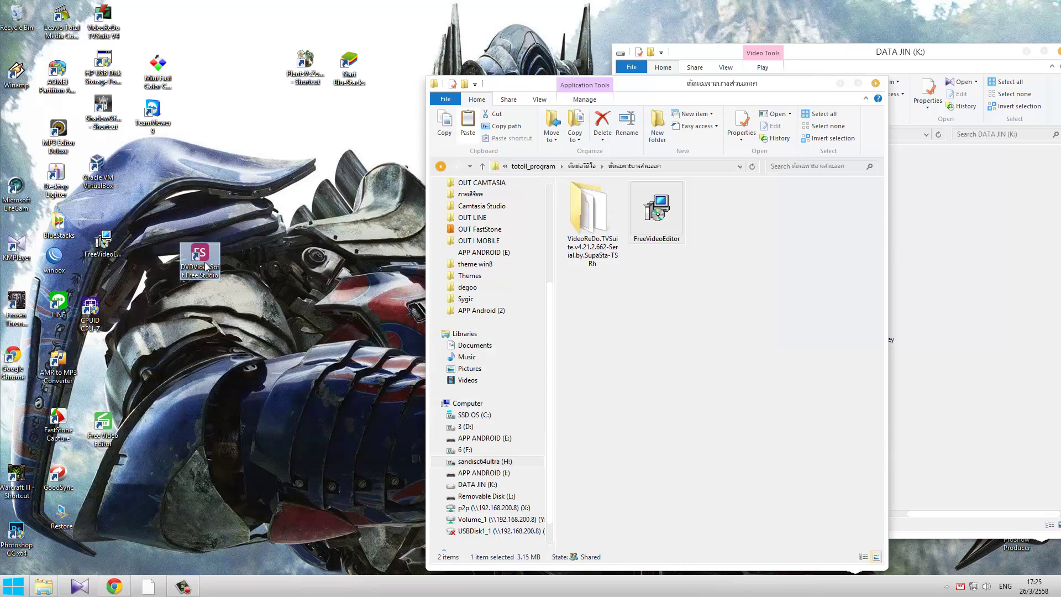
Step: Relaunch Free Video Editor from the desktop and arrange its window beside the DATA JIN (K:) folder window
double_click(103, 424)
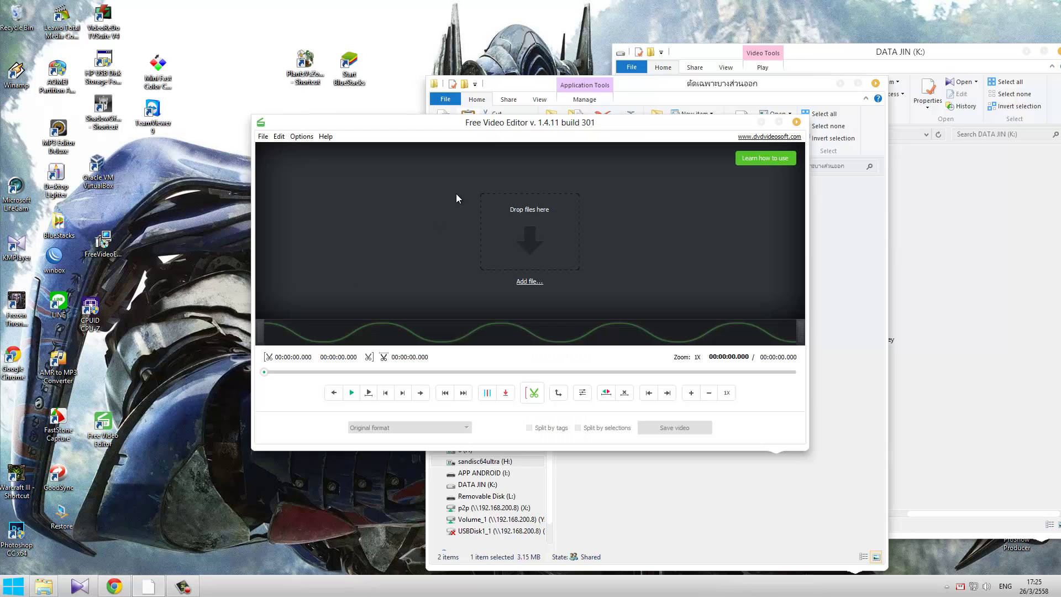
drag(495, 134, 252, 60)
click(661, 360)
click(968, 369)
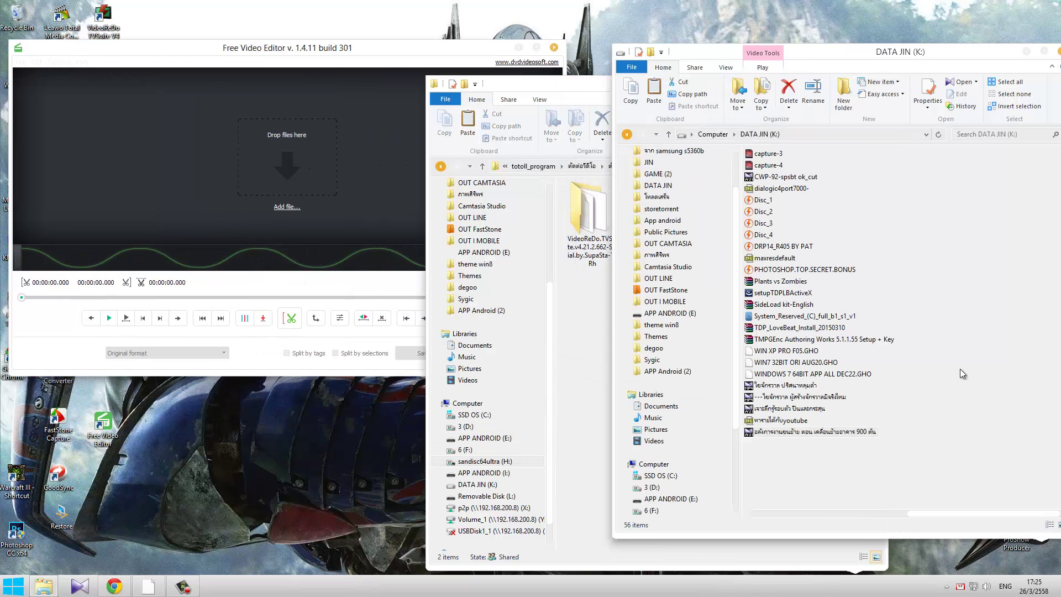
drag(818, 59, 745, 37)
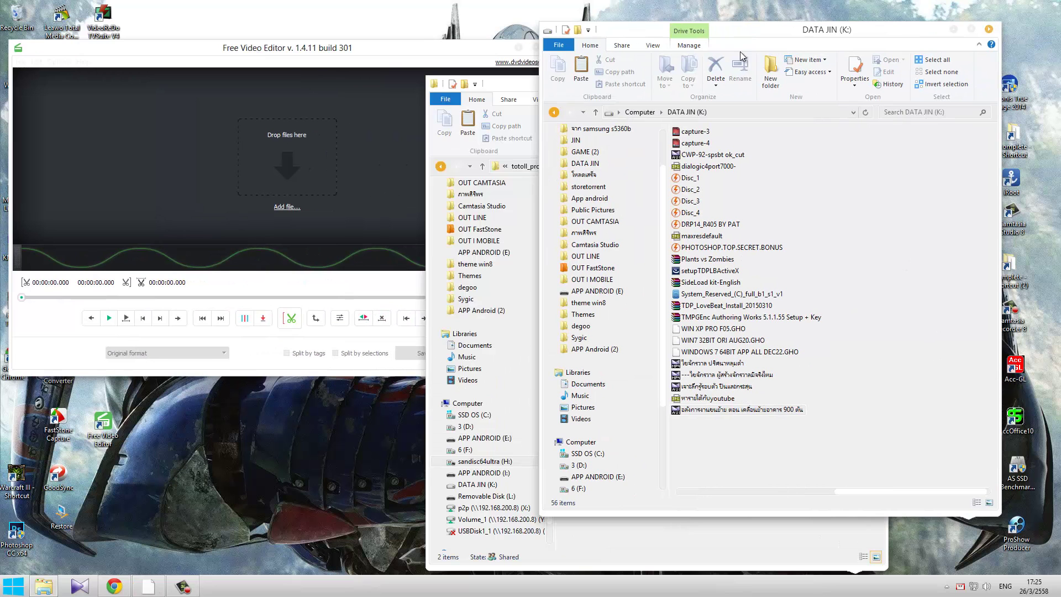
click(282, 55)
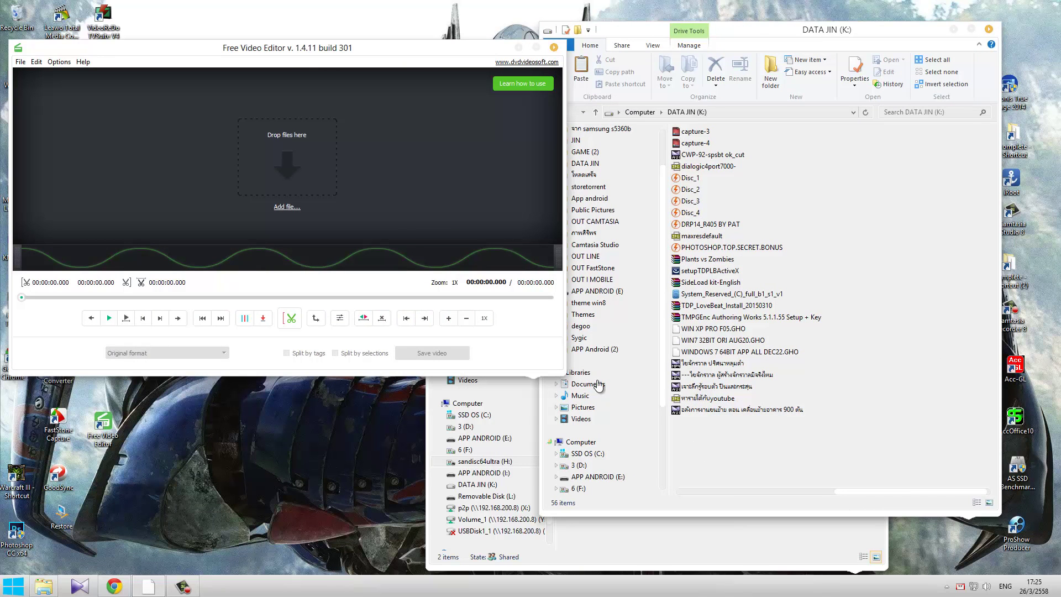
drag(285, 54, 293, 81)
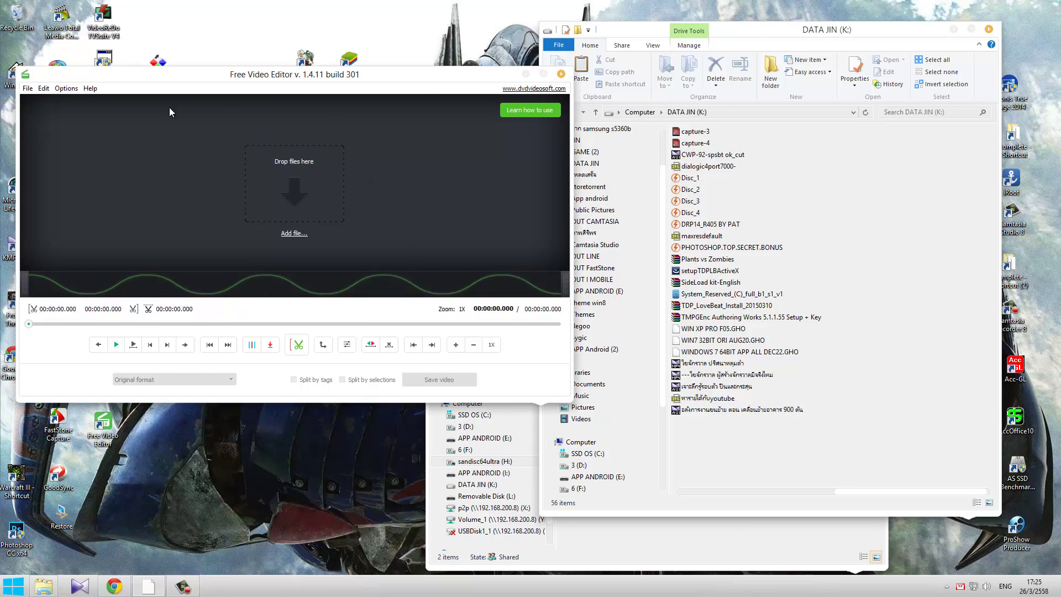
Step: Review the editor's output folder, sound and indexing options, and close them without changes
click(65, 88)
click(69, 103)
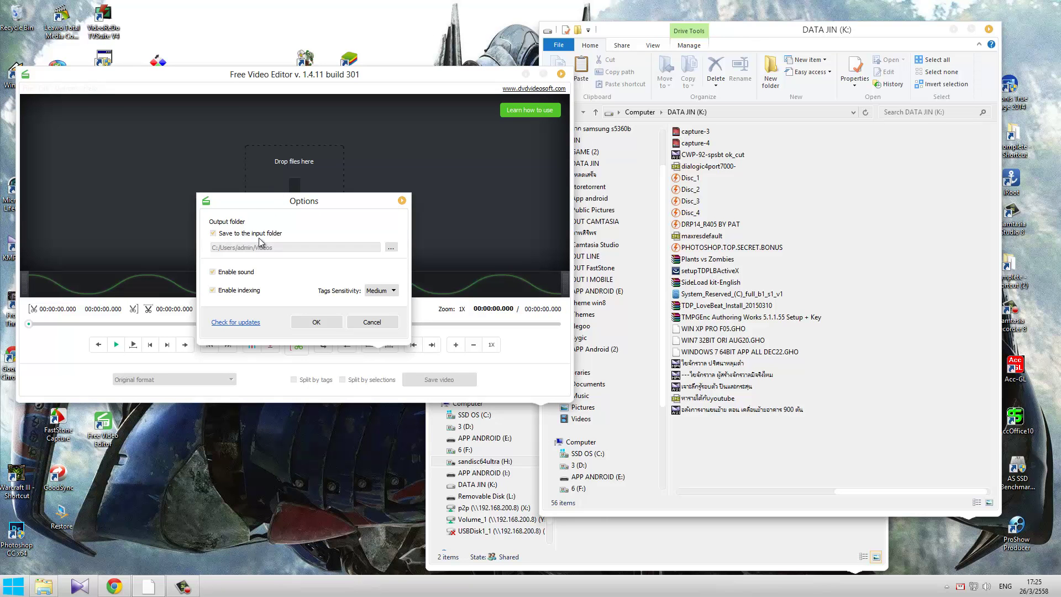
drag(270, 177, 161, 118)
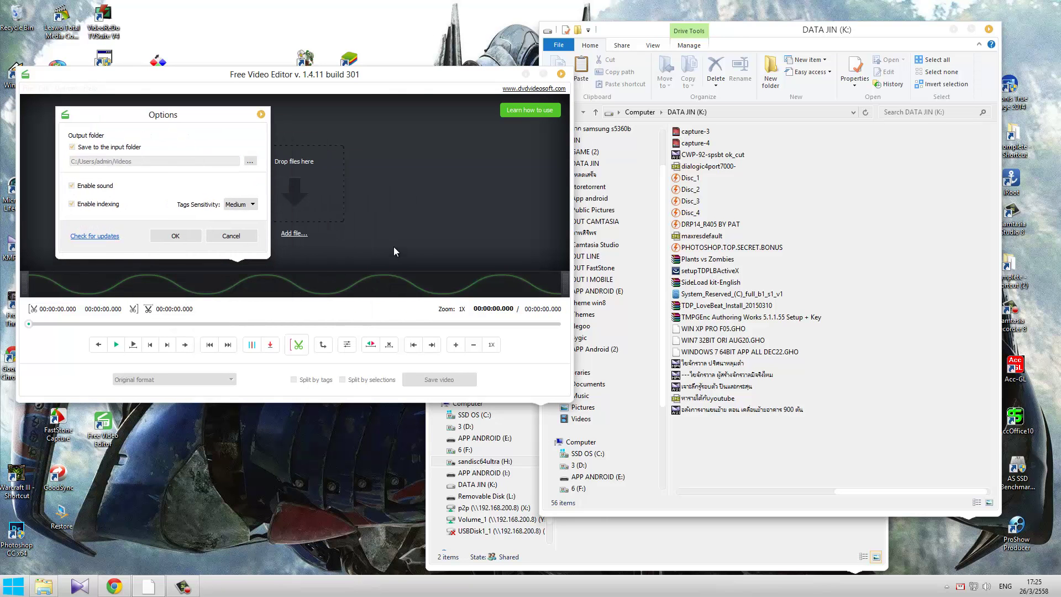
click(707, 413)
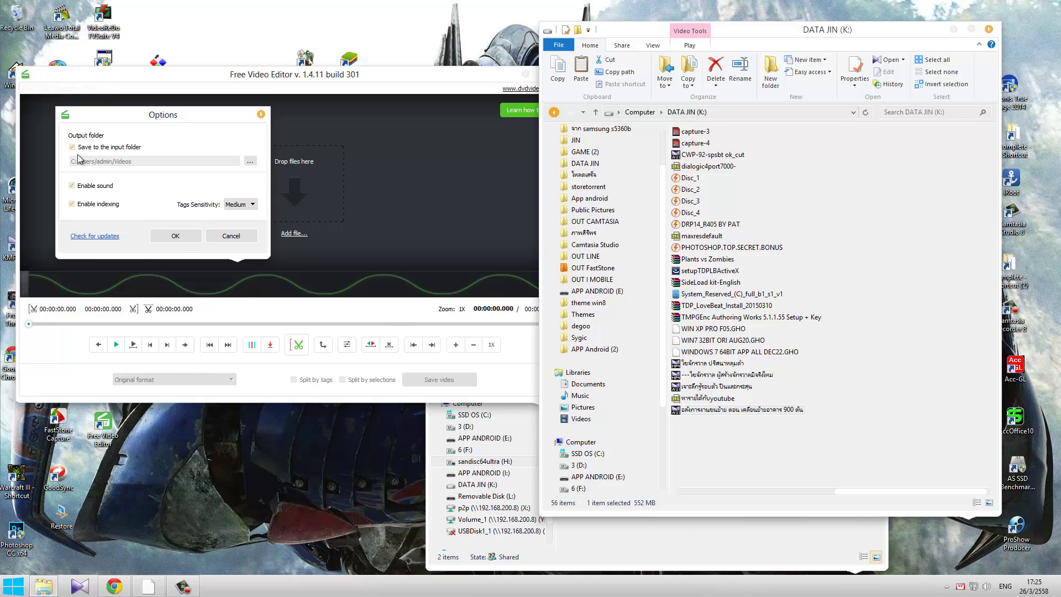
click(249, 237)
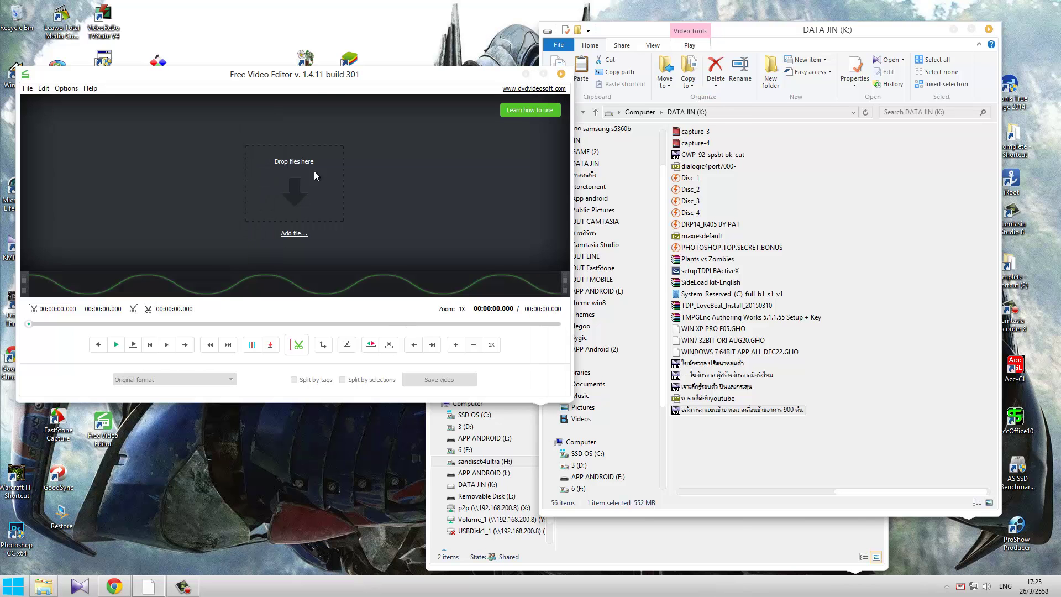
Step: Load the video whose name ends in "900 ตัน" from DATA JIN (K:) into Free Video Editor
click(741, 482)
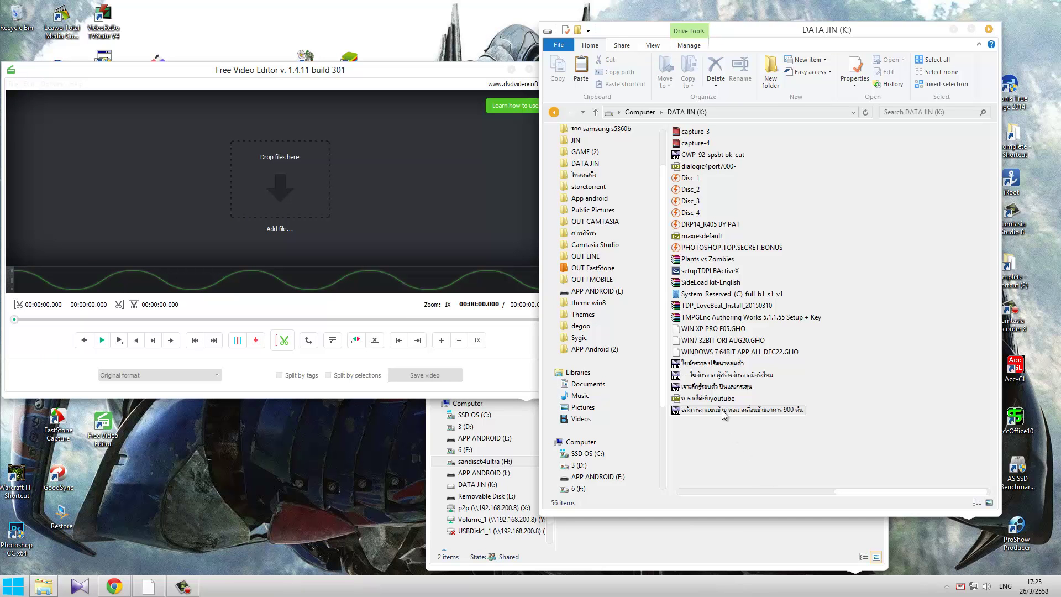
drag(724, 411, 329, 226)
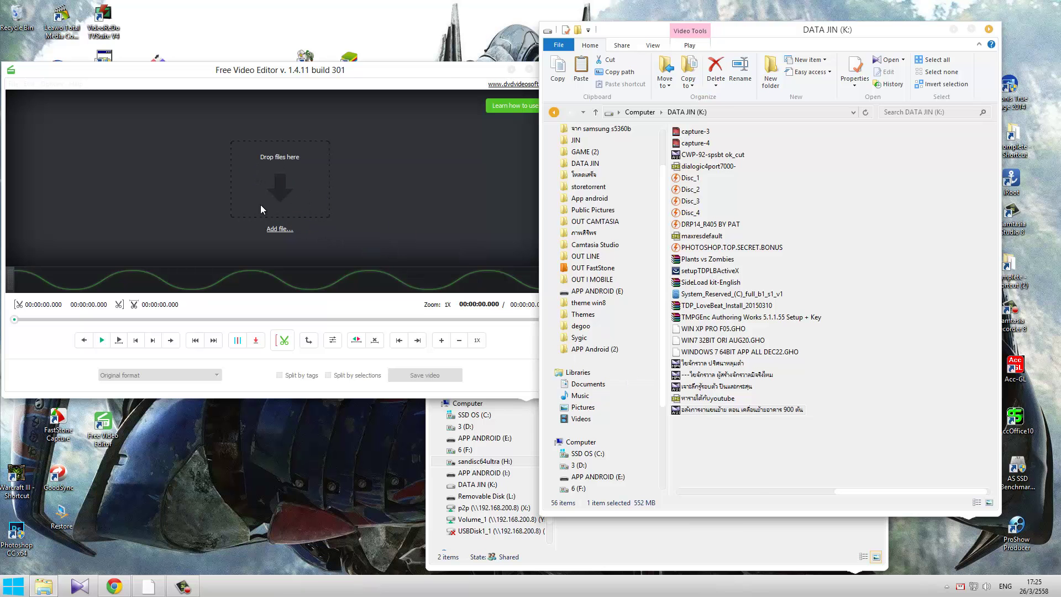
drag(260, 70, 291, 67)
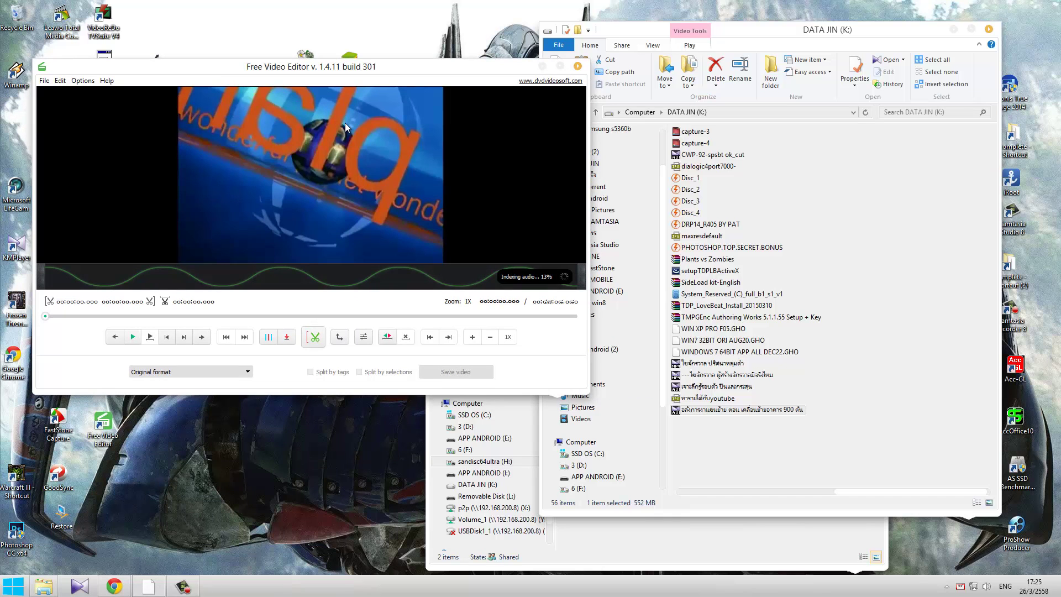
Step: Preview the video and mark a first short selection from the brick-building scene to the man wearing ear defenders
click(133, 337)
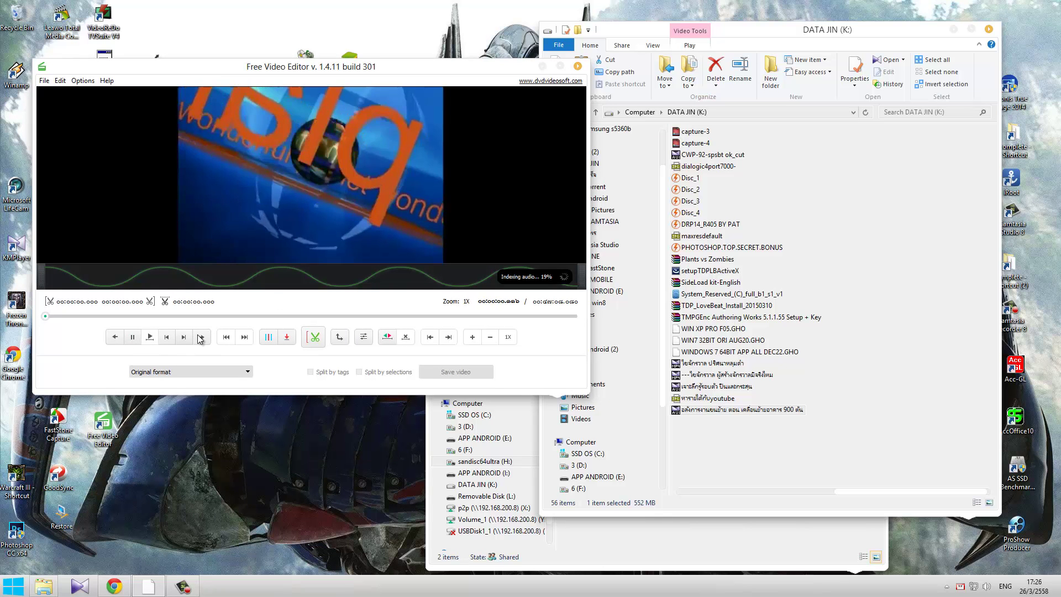
click(132, 337)
click(66, 317)
drag(64, 318, 81, 317)
key(space)
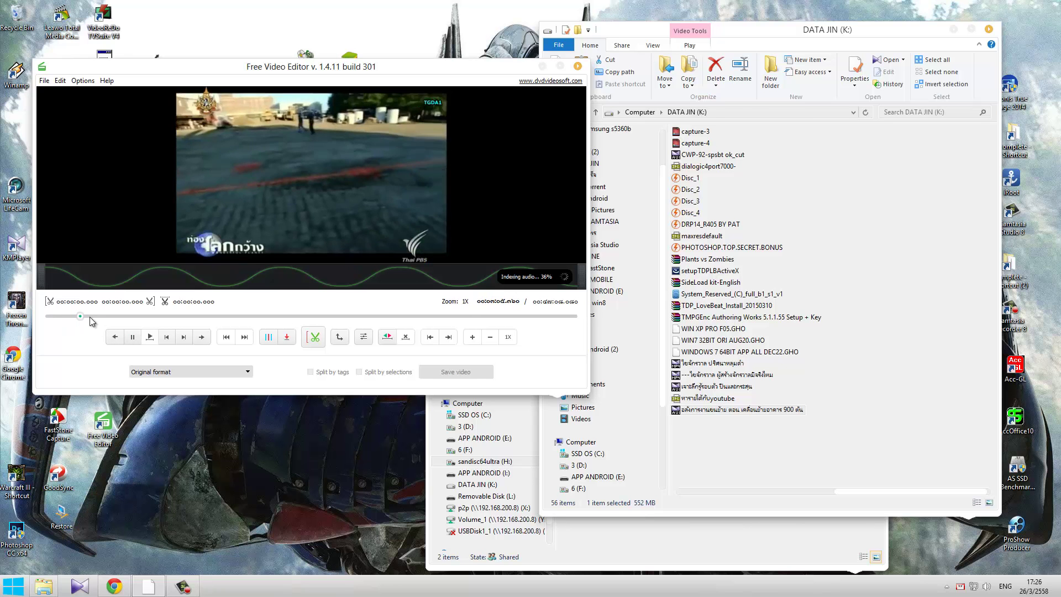
click(140, 342)
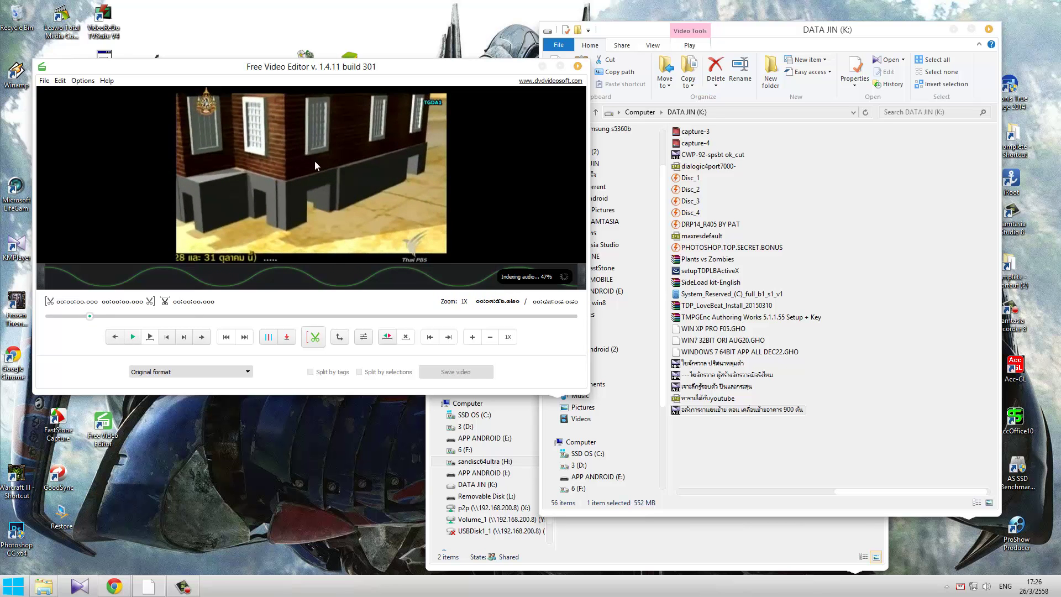
click(315, 338)
drag(90, 318, 97, 318)
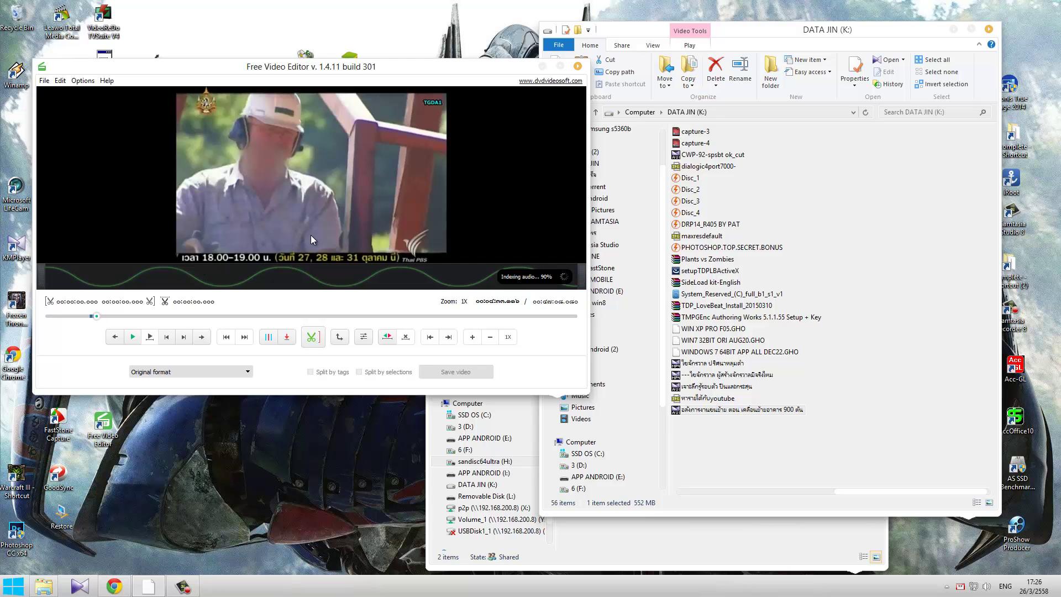
click(318, 342)
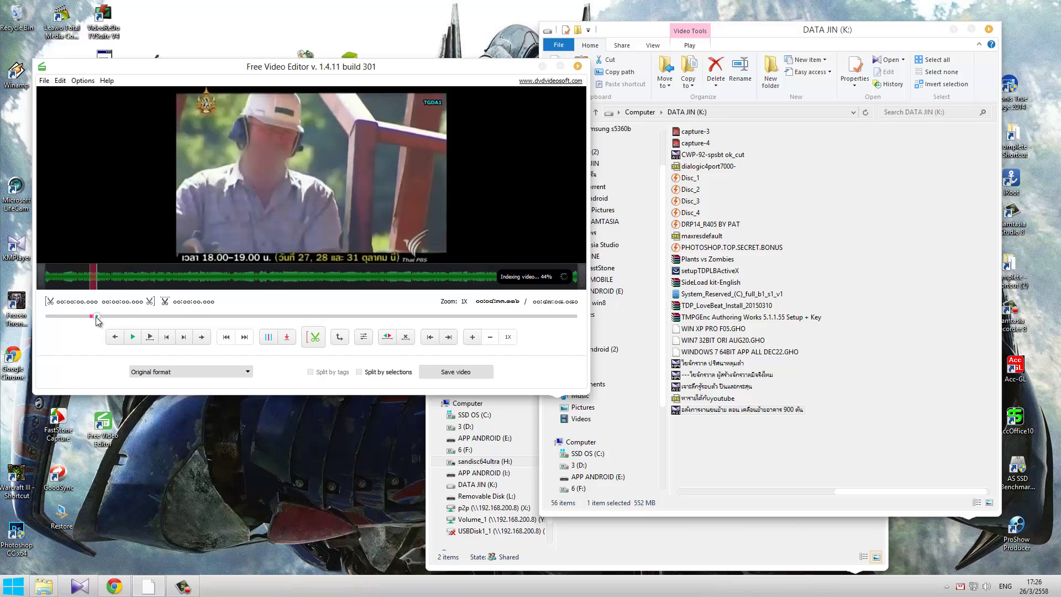
Step: Mark a second short selection from the close-up of the man in glasses to the two men beside the beam
drag(97, 320, 146, 320)
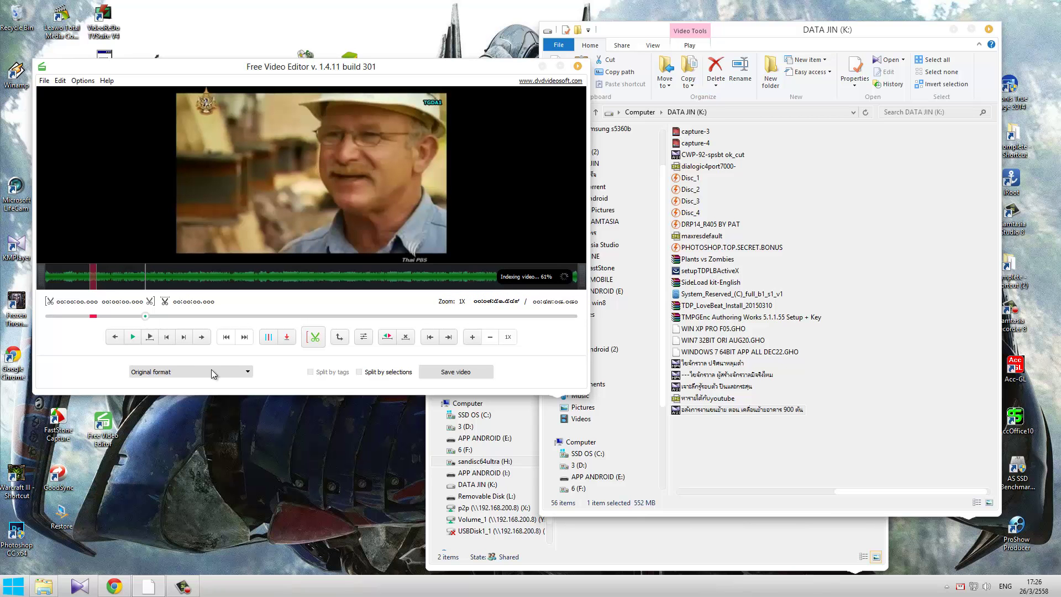
click(318, 338)
drag(146, 319, 154, 320)
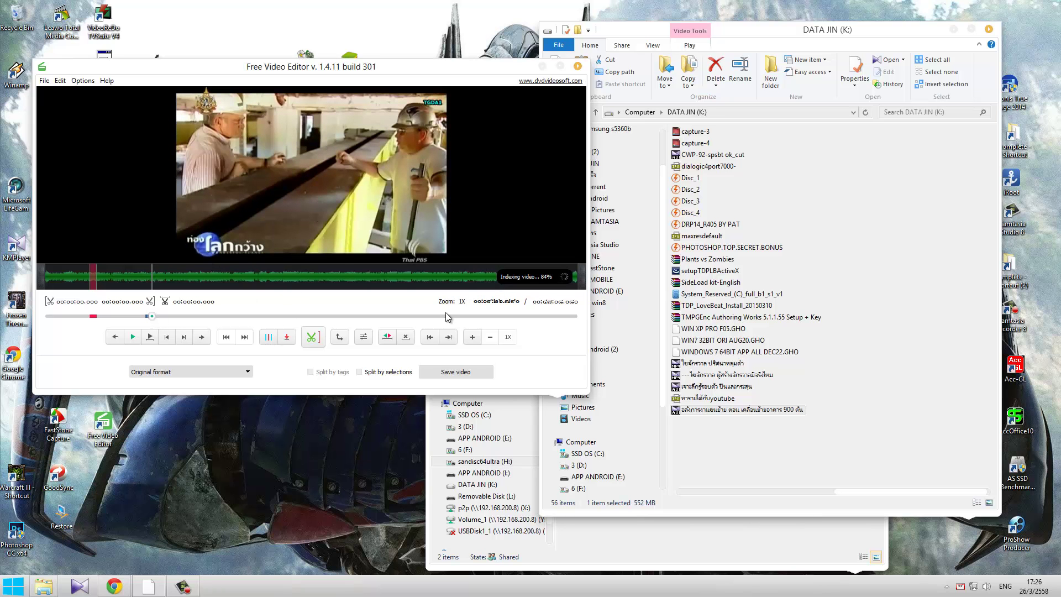
click(313, 337)
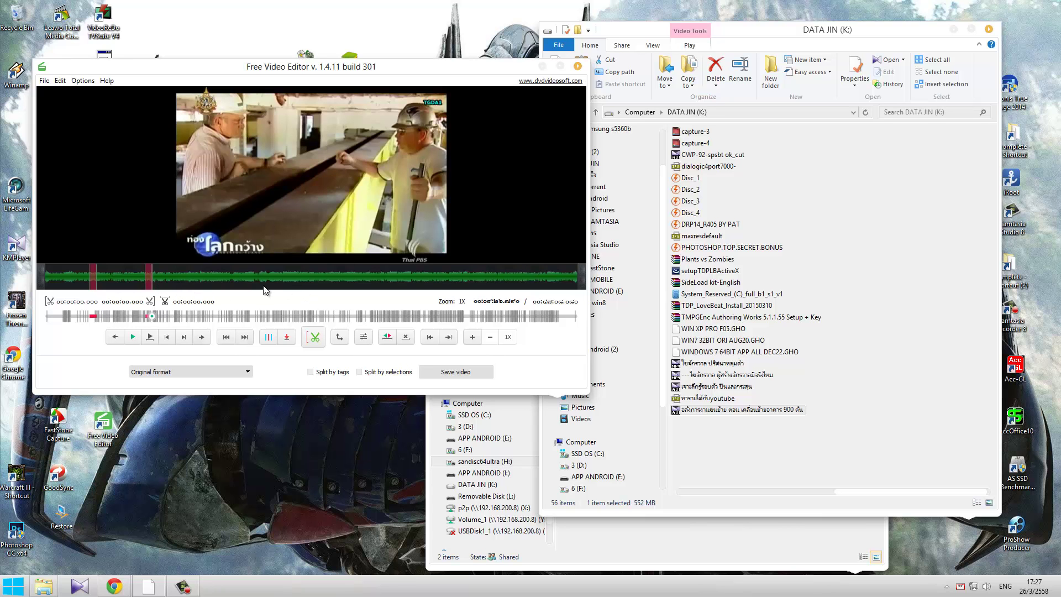
Step: Invert the two selections and save the video in its original format, closing the conversion dialog and the opened admin folder
click(387, 346)
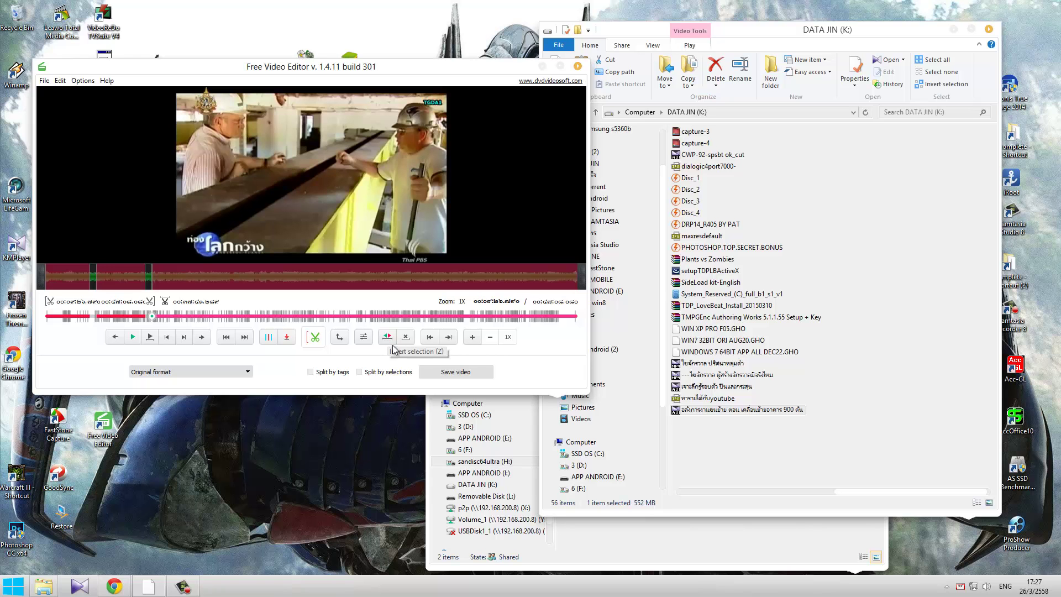
click(463, 372)
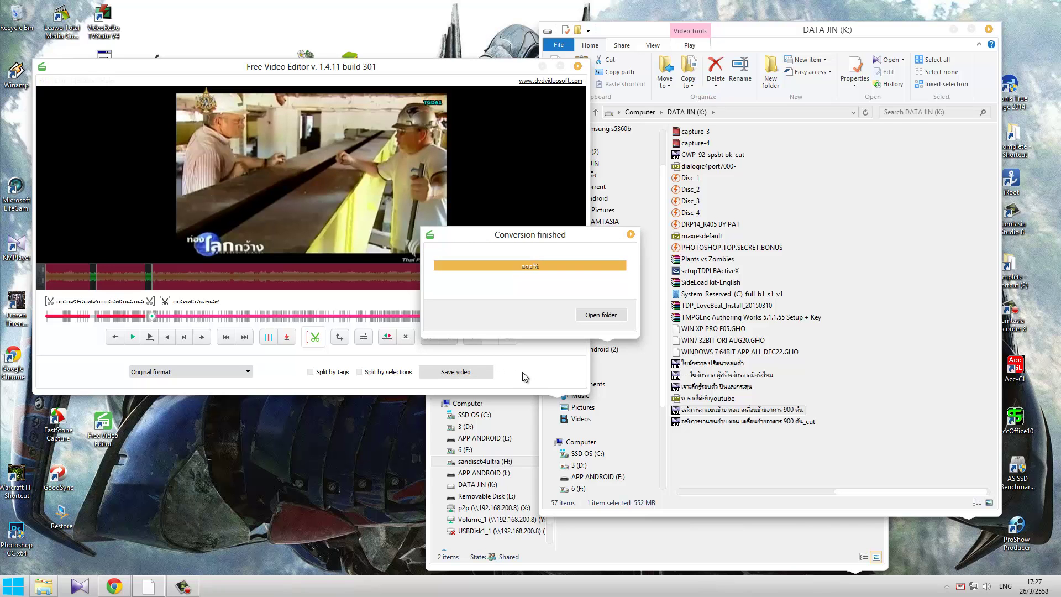
drag(576, 260, 536, 295)
click(561, 352)
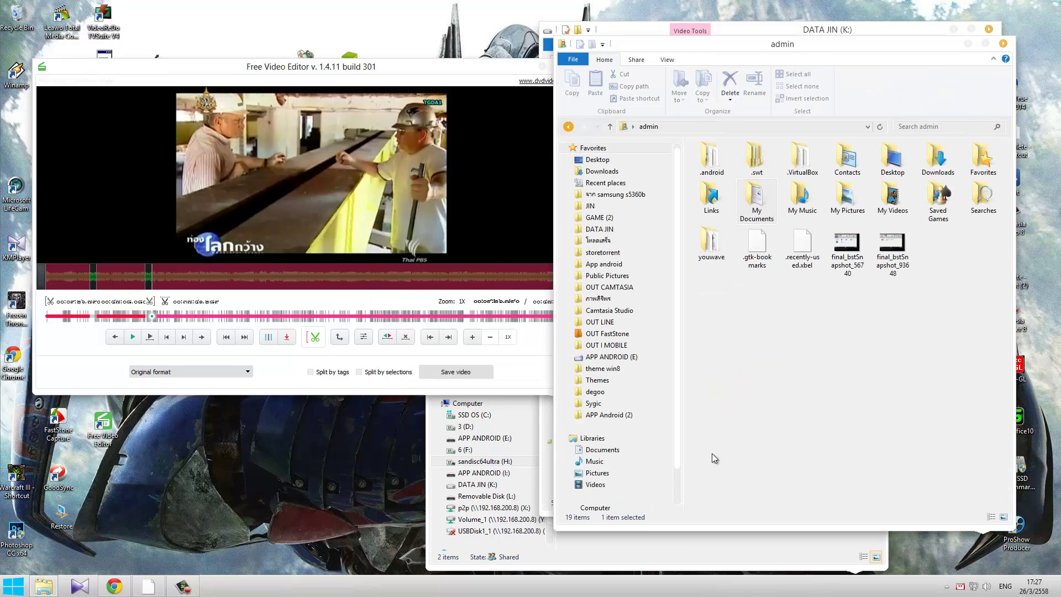
click(1003, 44)
click(885, 380)
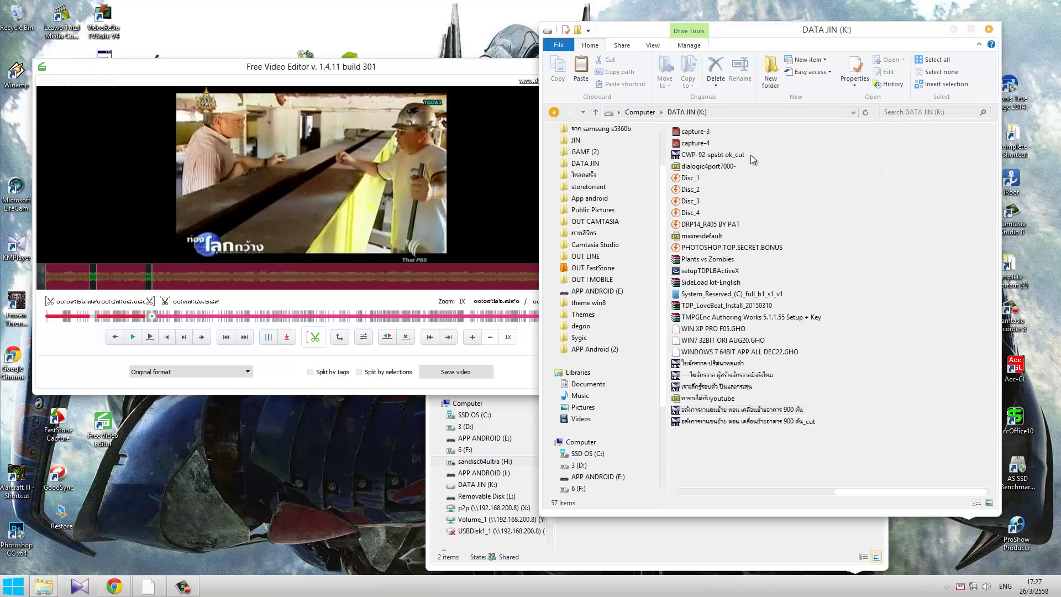
Step: Move the DATA JIN (K:) window clear of the editor and compare the file sizes of the original and "_cut" videos
drag(759, 32, 789, 11)
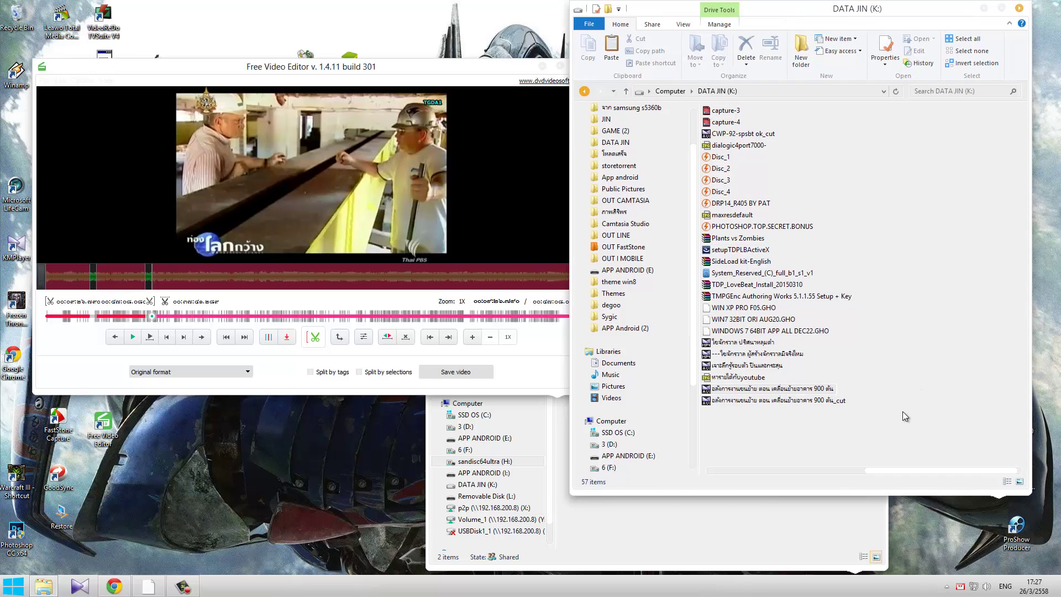
click(776, 402)
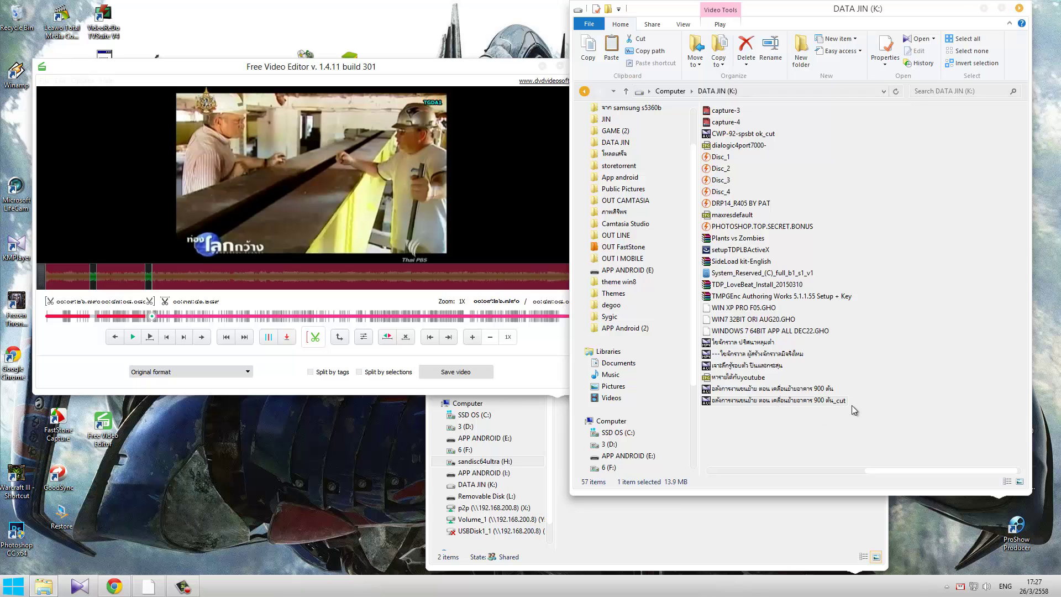
click(826, 437)
click(753, 400)
click(760, 389)
Step: Close Free Video Editor and return to the DATA JIN (K:) folder without renaming the original video
drag(553, 66, 488, 110)
click(513, 81)
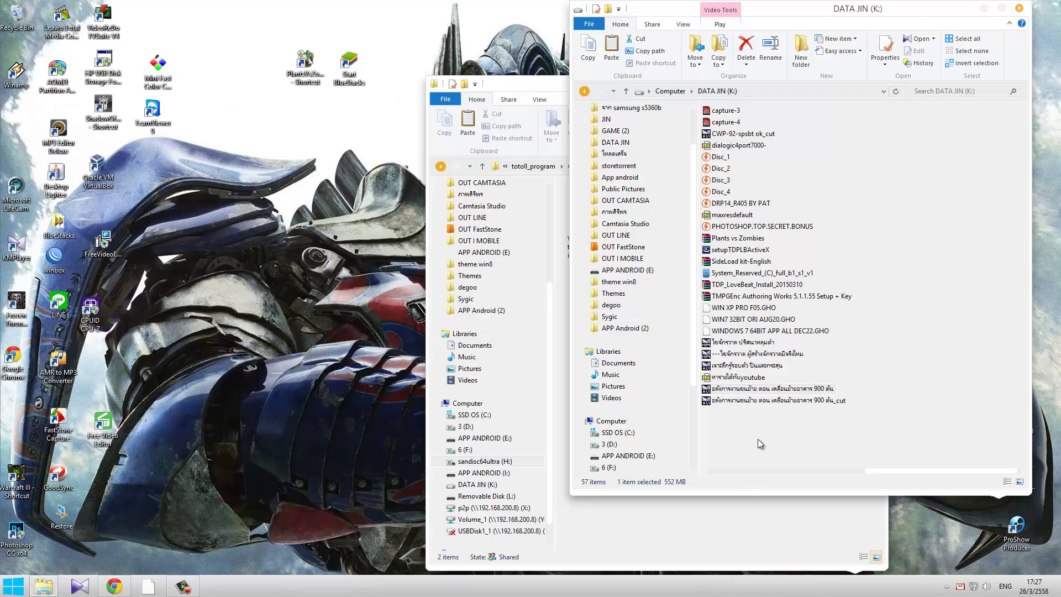
click(751, 389)
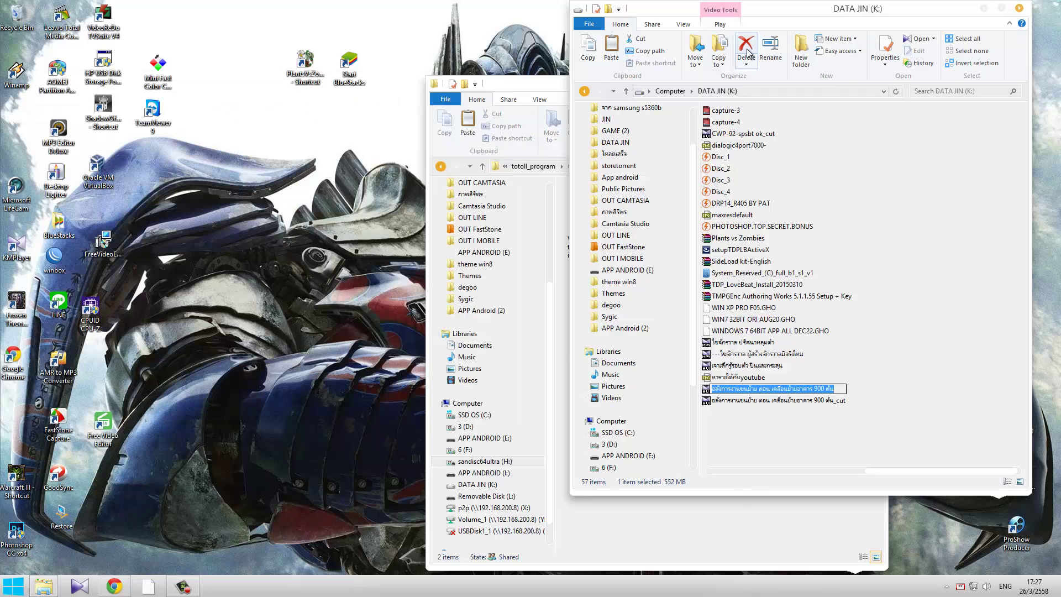
click(808, 414)
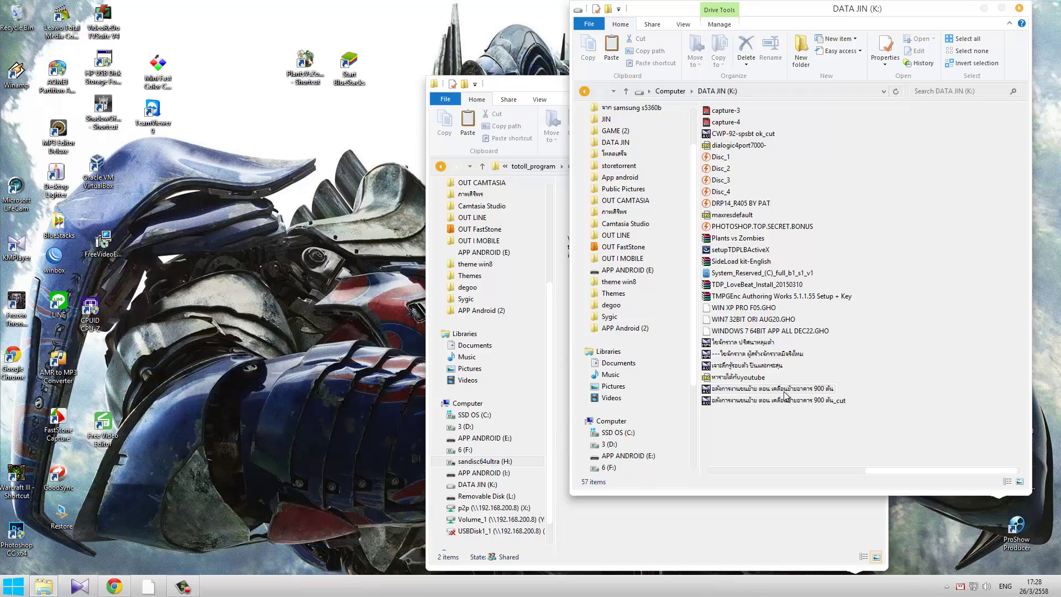
Step: Play the "_cut" video in KMPlayer, check it briefly in full screen, and close the player
double_click(769, 400)
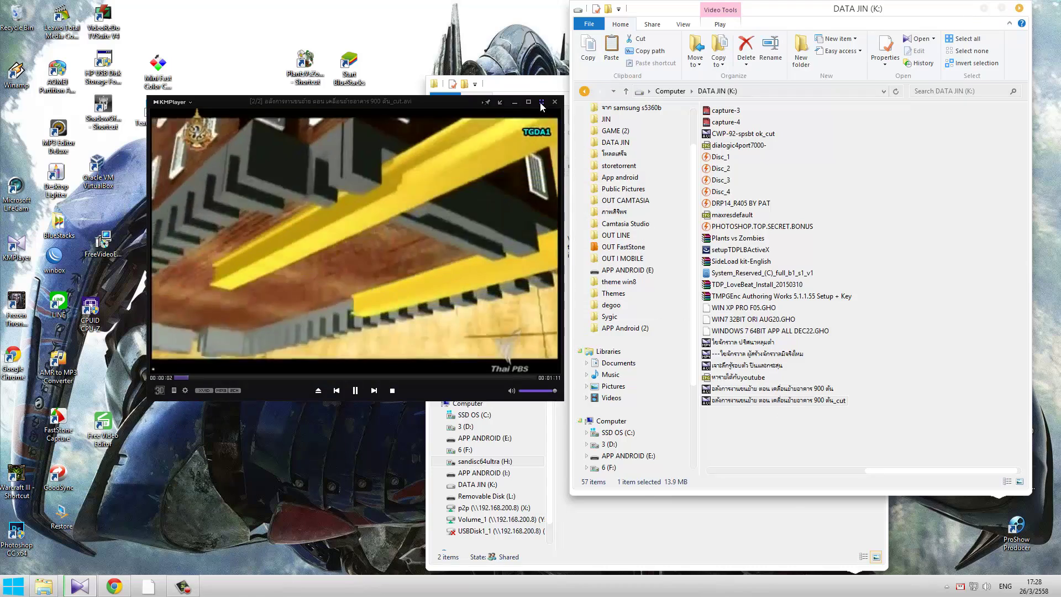
click(541, 102)
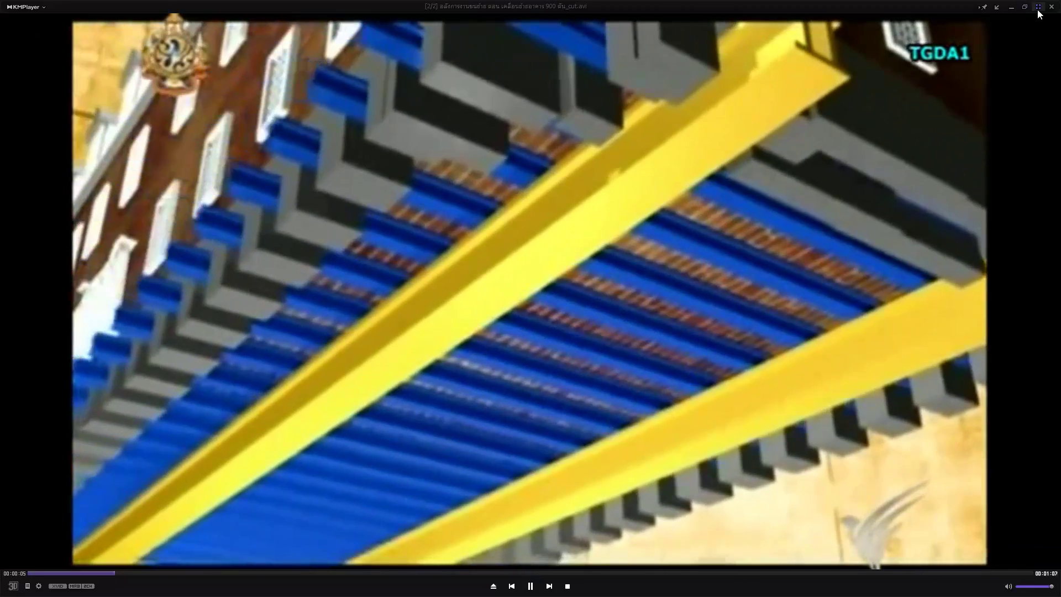
click(1039, 8)
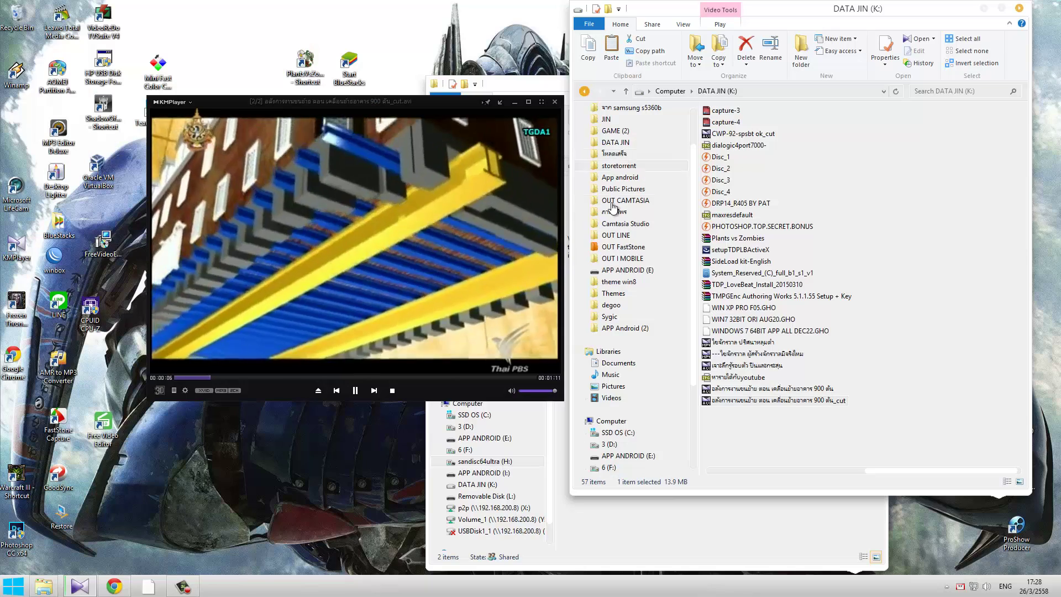
drag(437, 384, 536, 384)
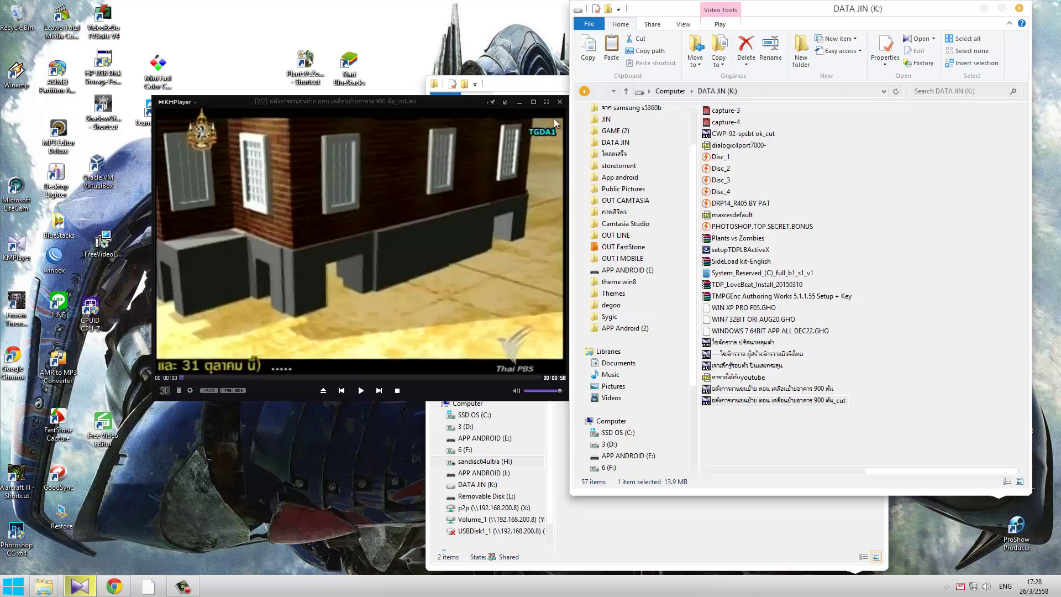
click(559, 102)
click(775, 449)
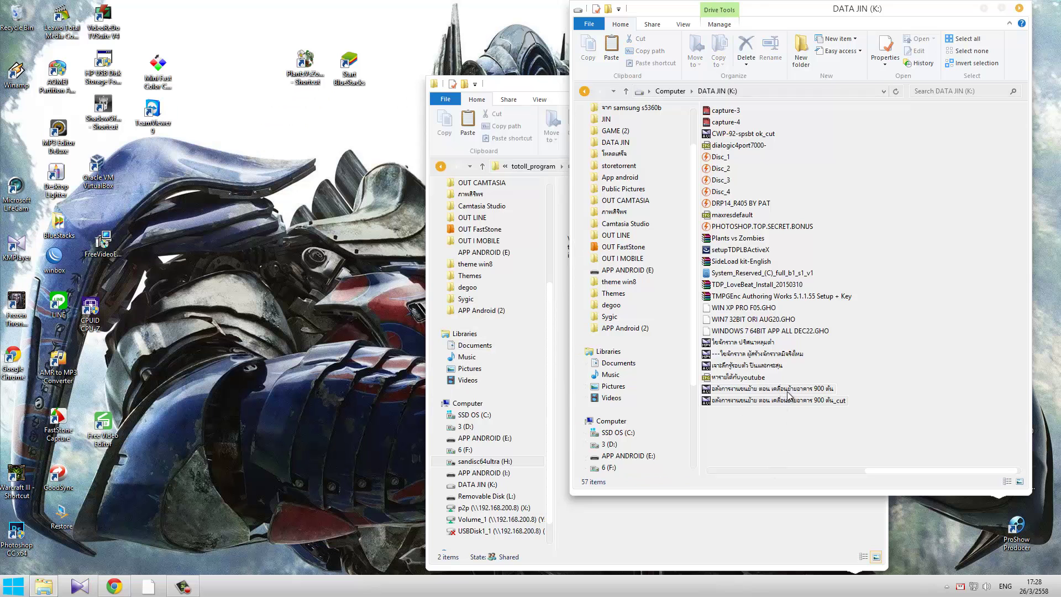